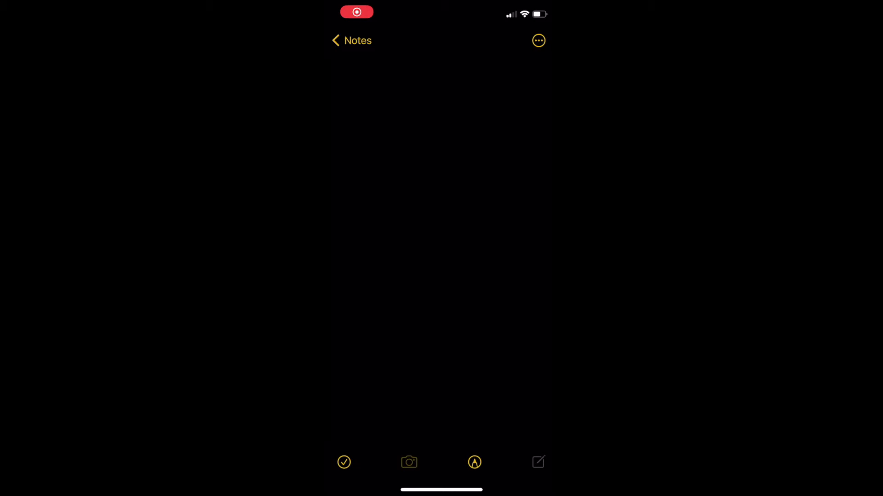
# Scan the knife on its sheet of graph paper into the blank note as a document and open the captured page.
pyautogui.click(408, 462)
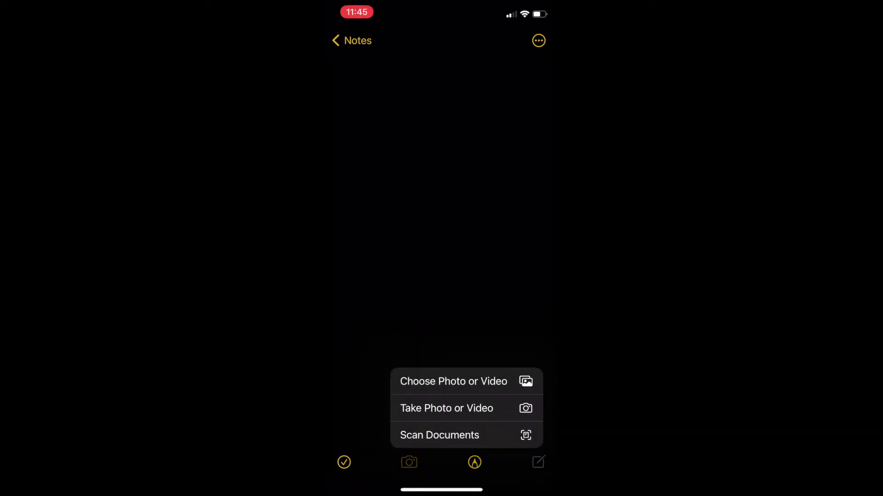
pyautogui.click(439, 435)
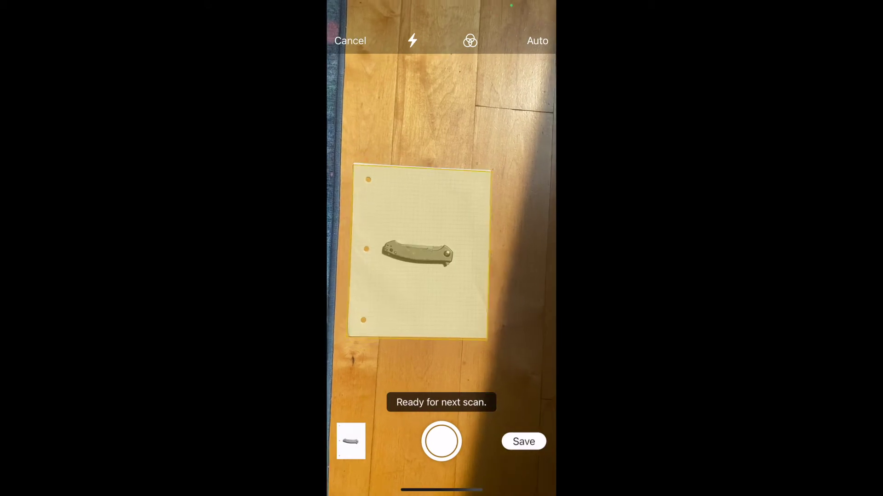
pyautogui.click(351, 441)
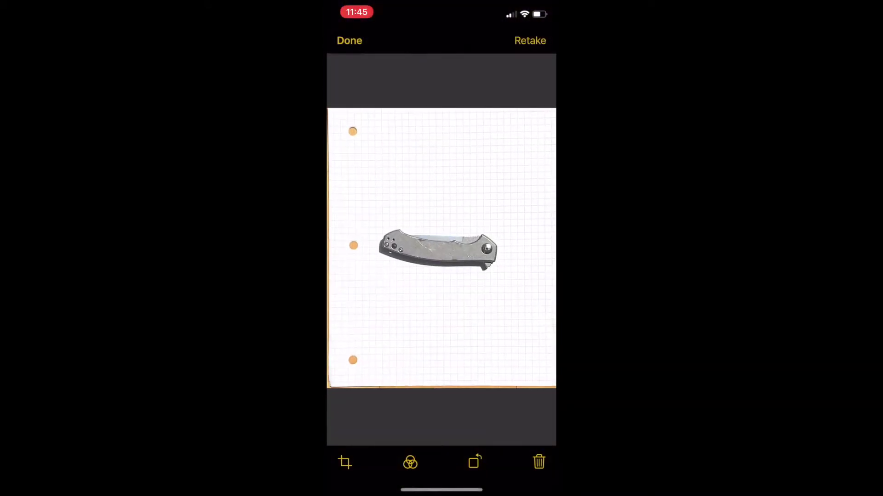
# Crop the scan by aligning its four corners with the corners of the graph paper, and accept the crop.
pyautogui.click(345, 463)
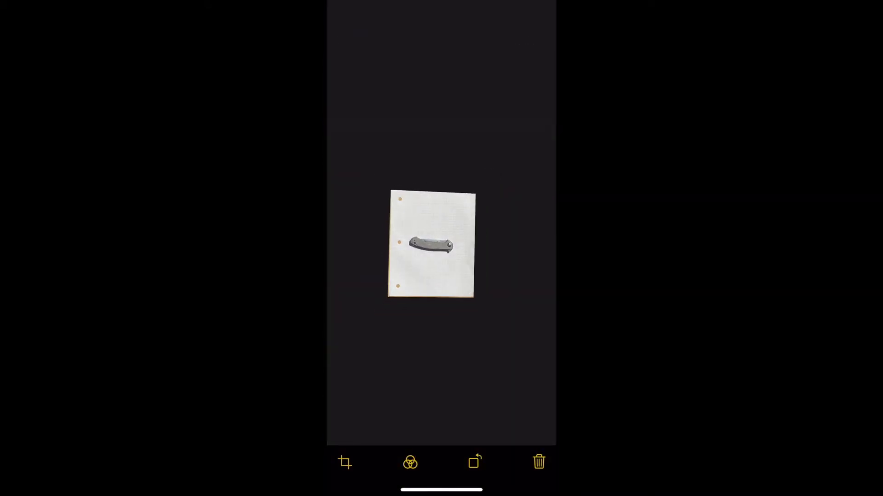
pyautogui.moveTo(389, 296); pyautogui.dragTo(389, 297)
pyautogui.moveTo(390, 190); pyautogui.dragTo(391, 190)
pyautogui.moveTo(473, 298); pyautogui.dragTo(473, 297)
pyautogui.moveTo(476, 193); pyautogui.dragTo(476, 192)
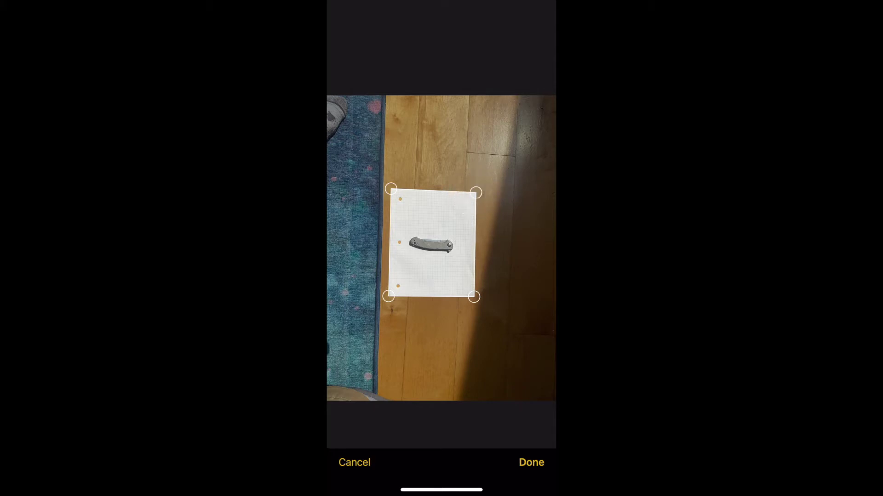
pyautogui.click(531, 462)
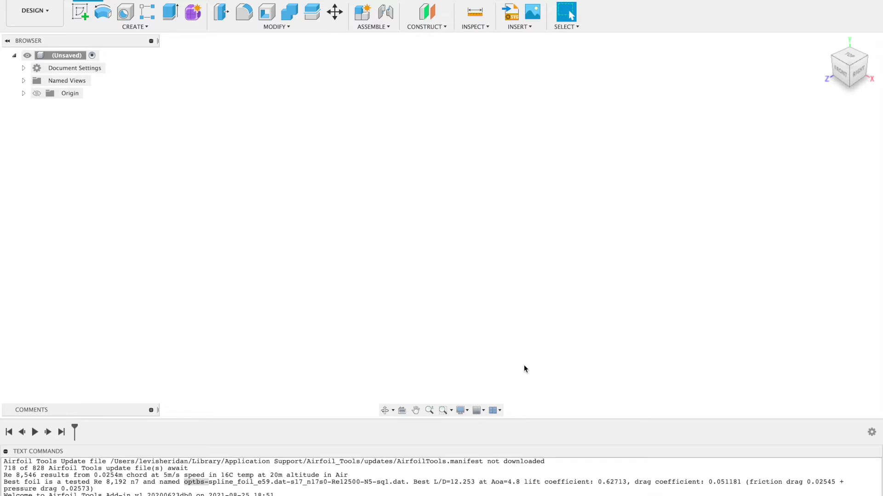
# In Fusion 360, insert the 0450 Scan image from the computer as a canvas on the XZ plane with the default settings.
pyautogui.click(511, 29)
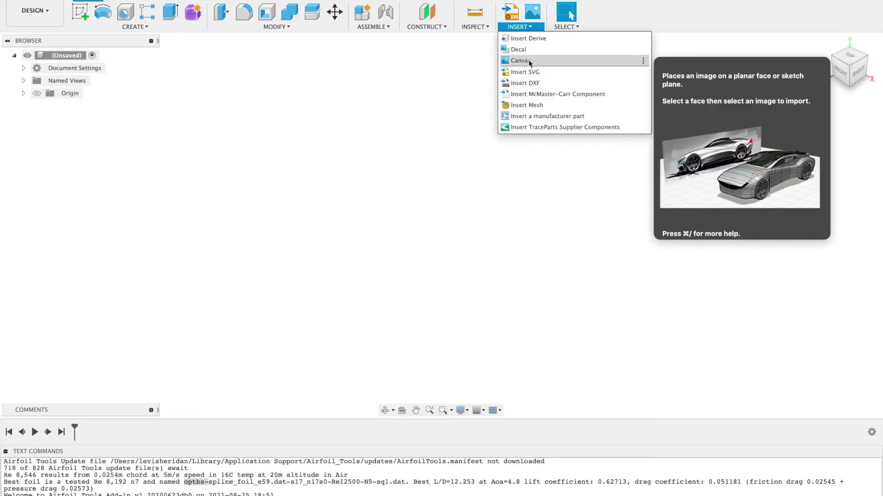
pyautogui.click(551, 63)
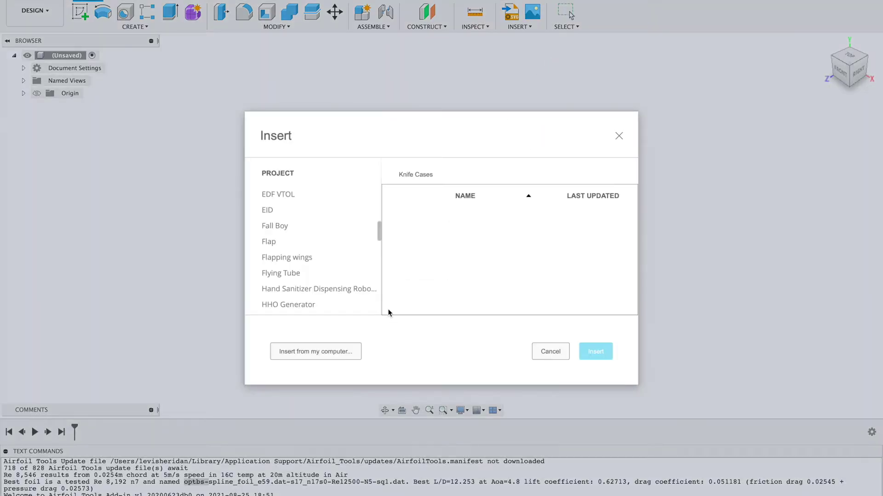
pyautogui.click(324, 358)
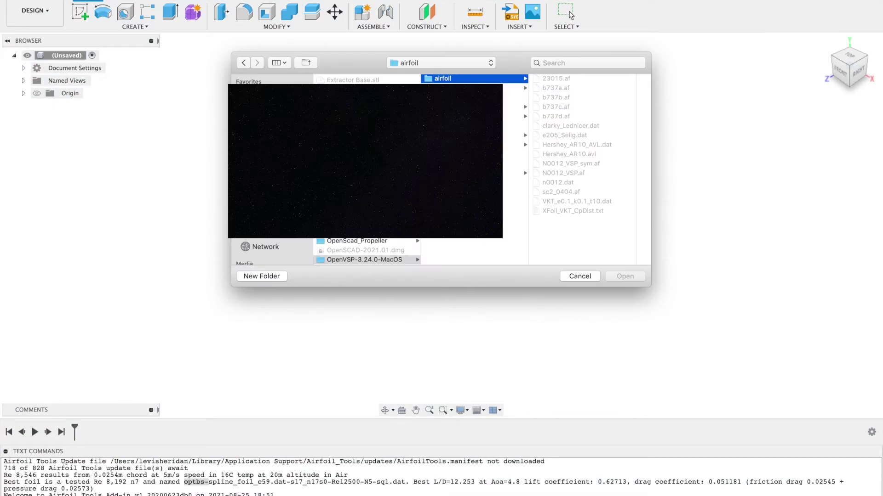
pyautogui.click(610, 62)
pyautogui.write('0450 ')
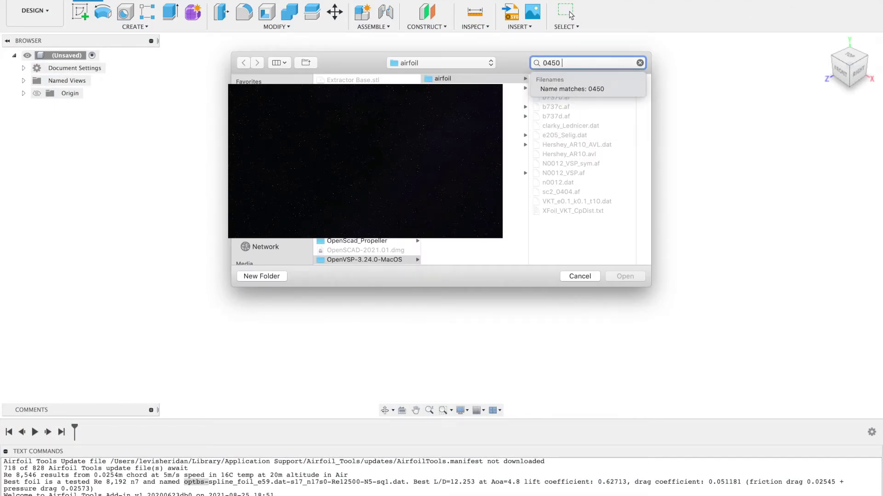
pyautogui.write('scan')
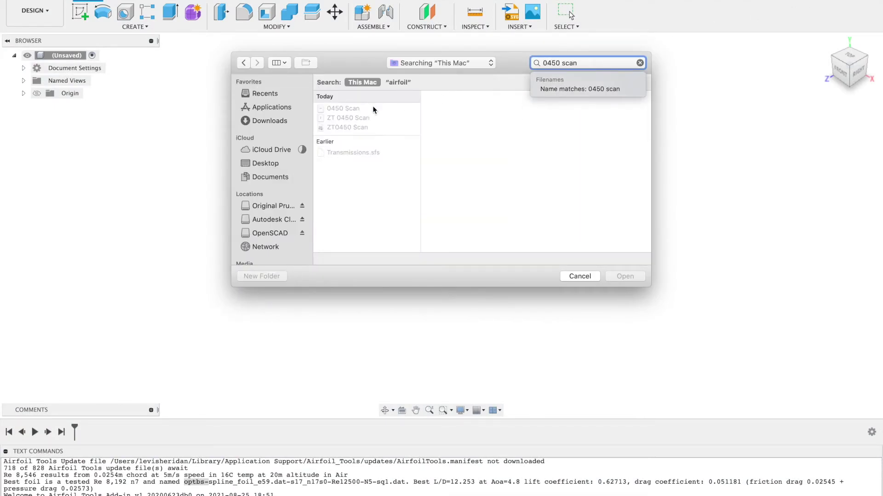
pyautogui.click(372, 107)
pyautogui.click(624, 276)
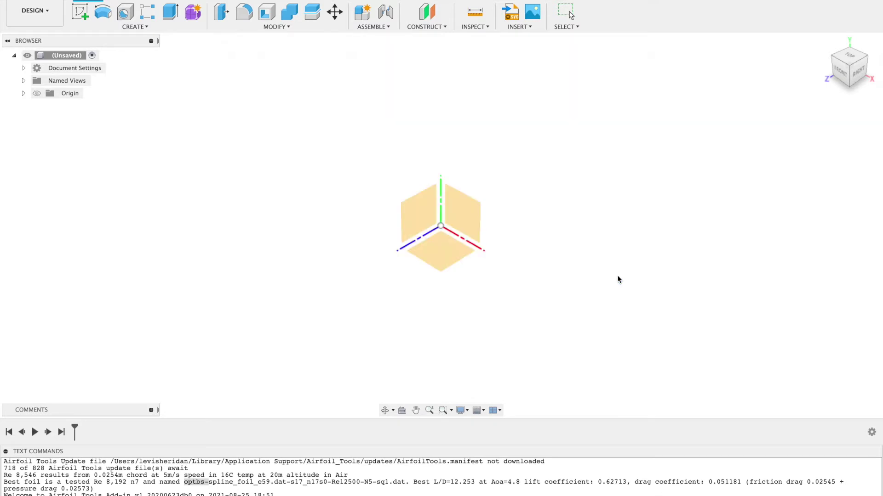
pyautogui.click(449, 268)
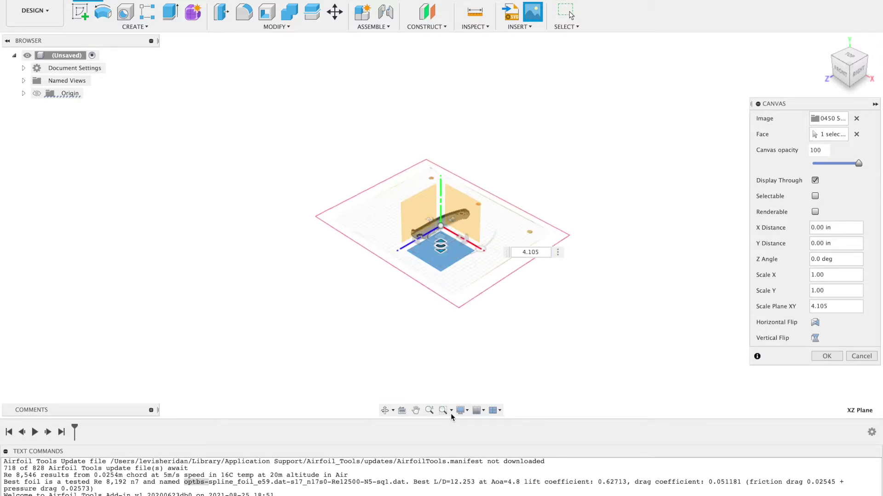
pyautogui.press('Return')
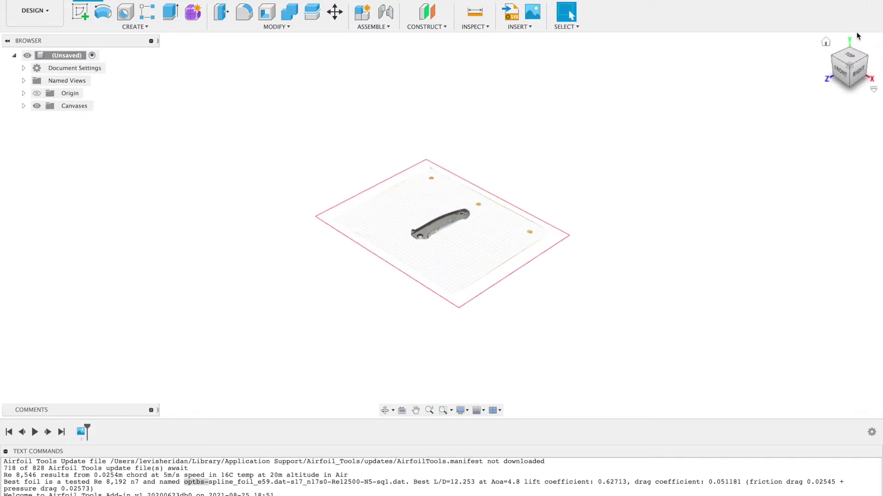
# Calibrate the 0450 Scan canvas from the top view by setting the distance across eight graph-paper squares to 2 inches.
pyautogui.click(24, 106)
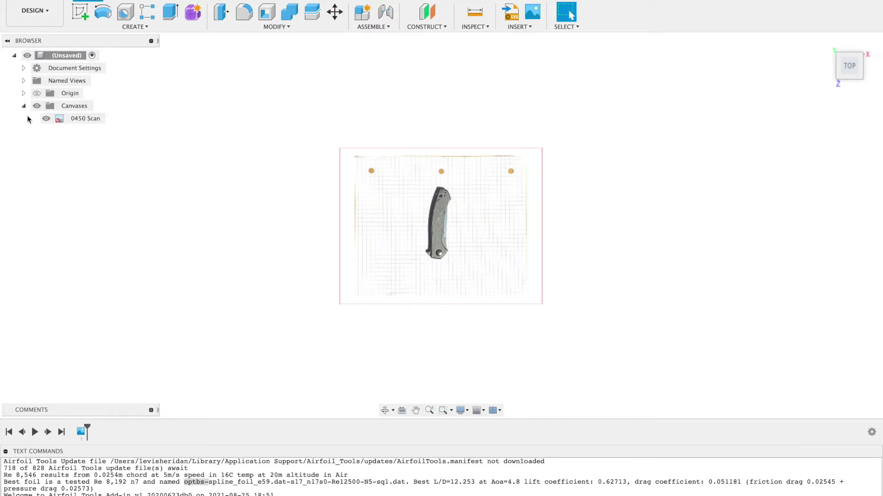
pyautogui.rightClick(97, 122)
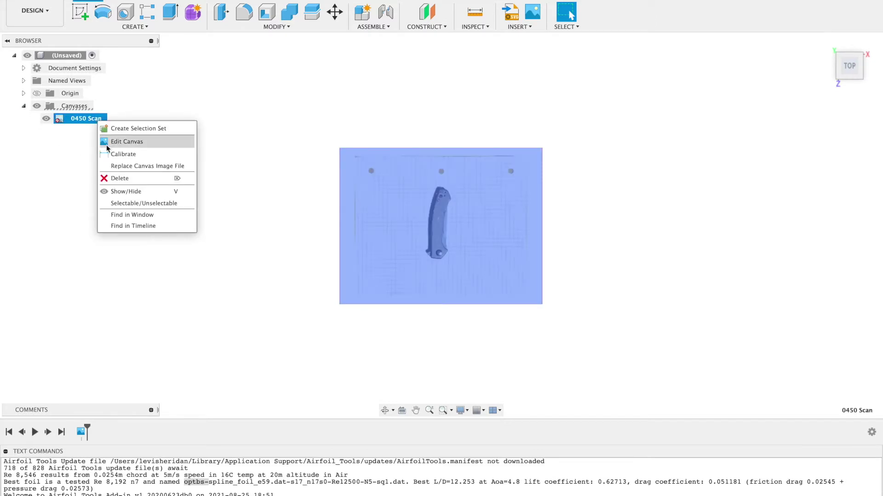
pyautogui.click(127, 159)
pyautogui.scroll(10, 432, 203)
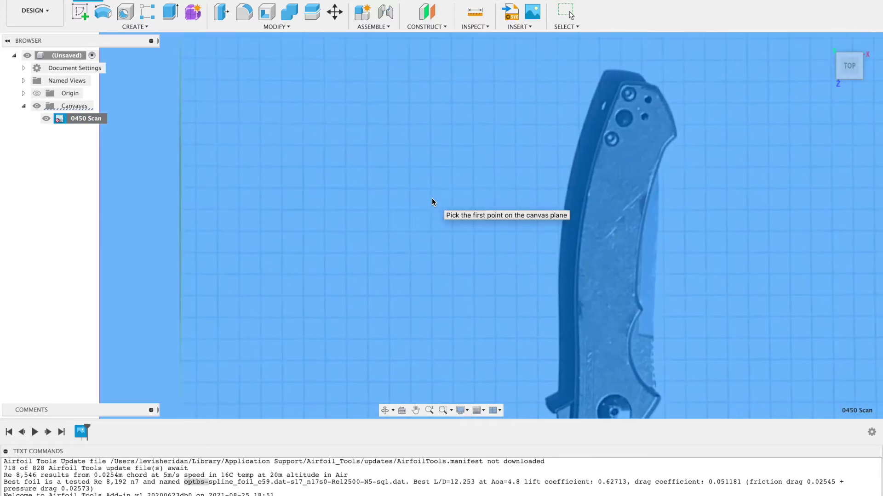
pyautogui.scroll(5, 431, 202)
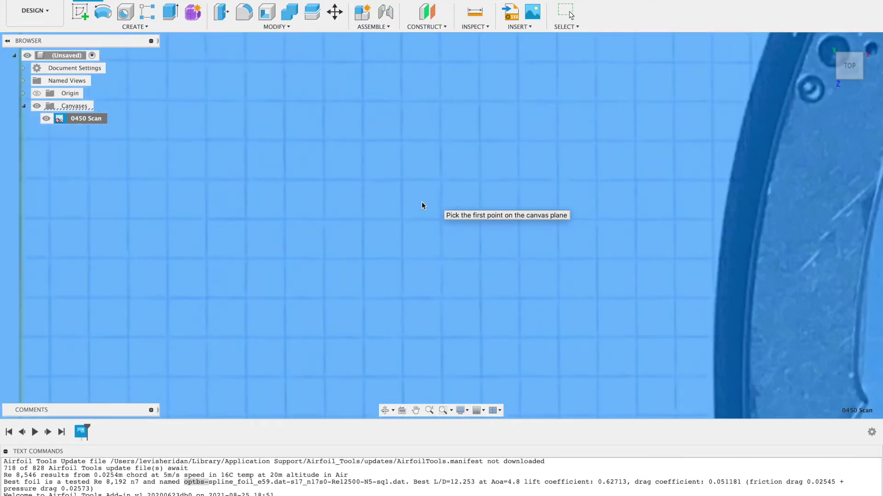
pyautogui.click(206, 141)
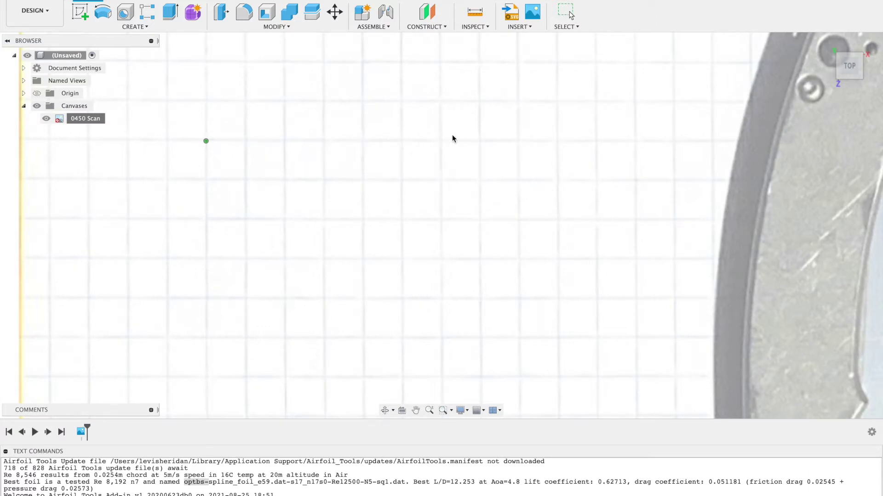
pyautogui.click(518, 141)
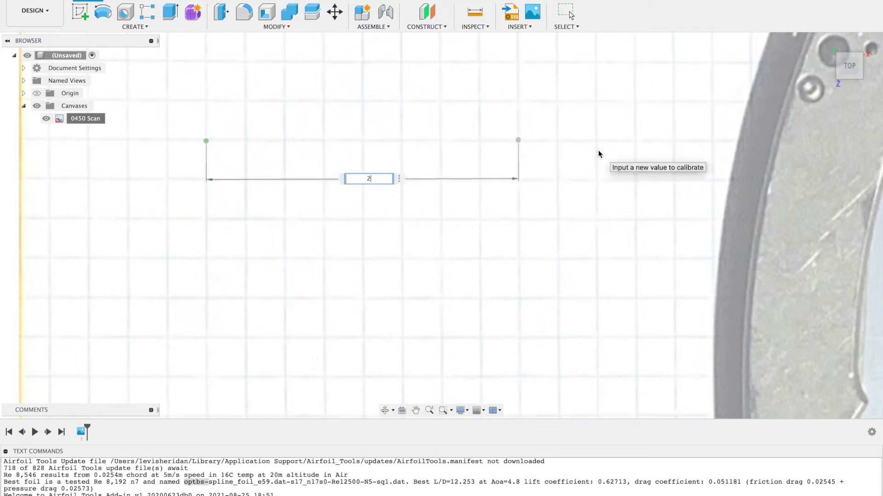
pyautogui.write('2')
pyautogui.press('Return')
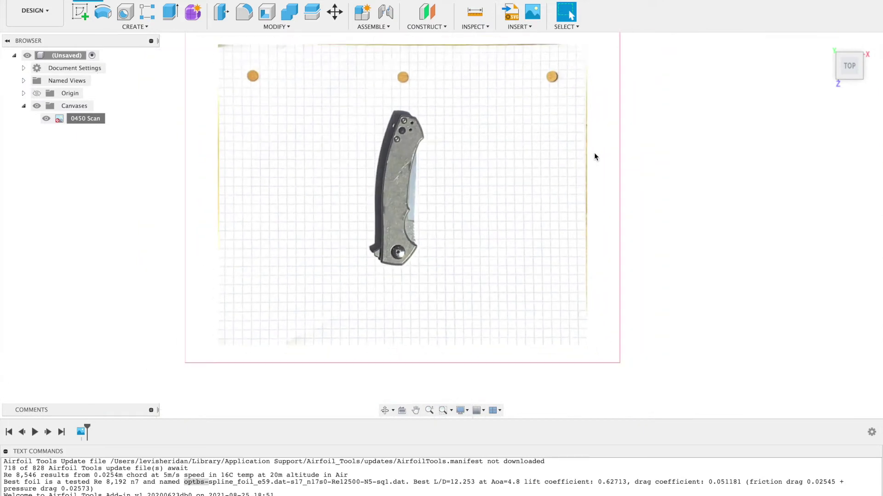
# Start a sketch on the XZ plane and begin a spline at mid-length on the inner edge of the knife's dark spine.
pyautogui.click(80, 12)
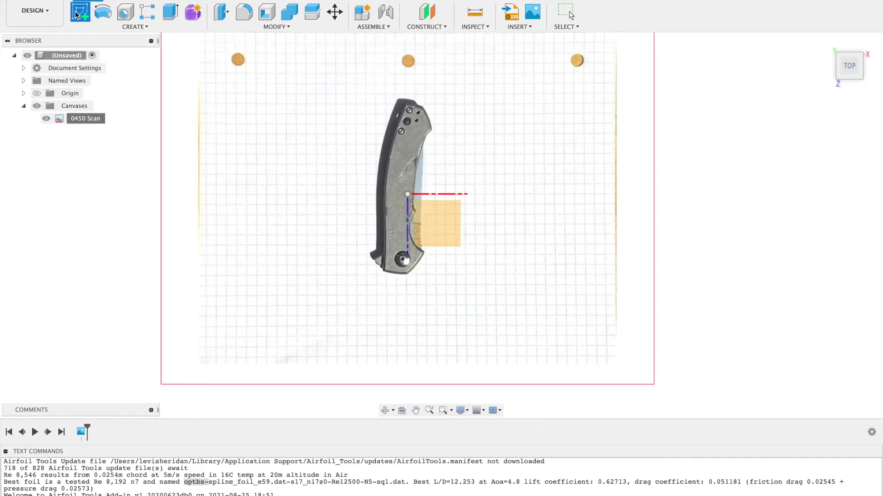
pyautogui.click(409, 220)
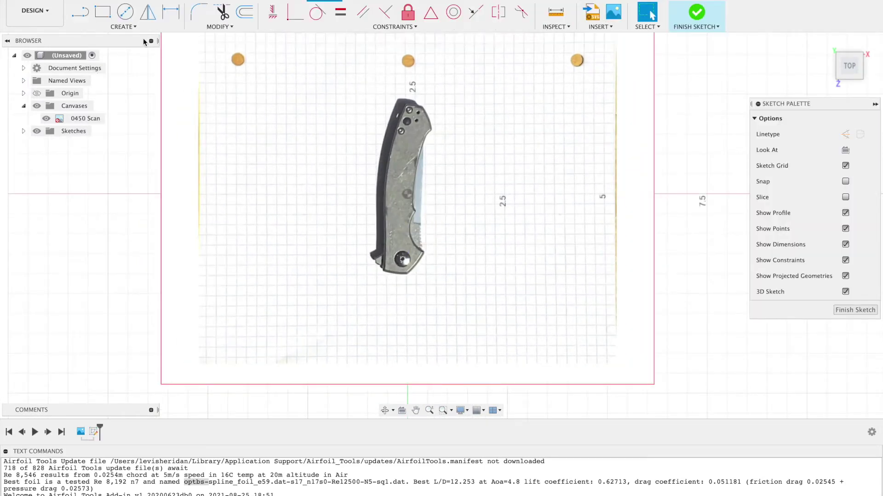
pyautogui.click(123, 27)
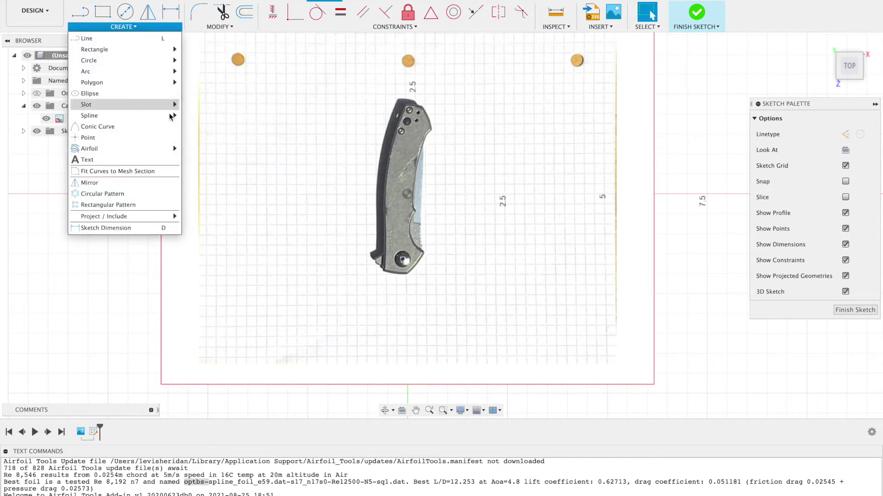
pyautogui.moveTo(167, 117)
pyautogui.click(207, 116)
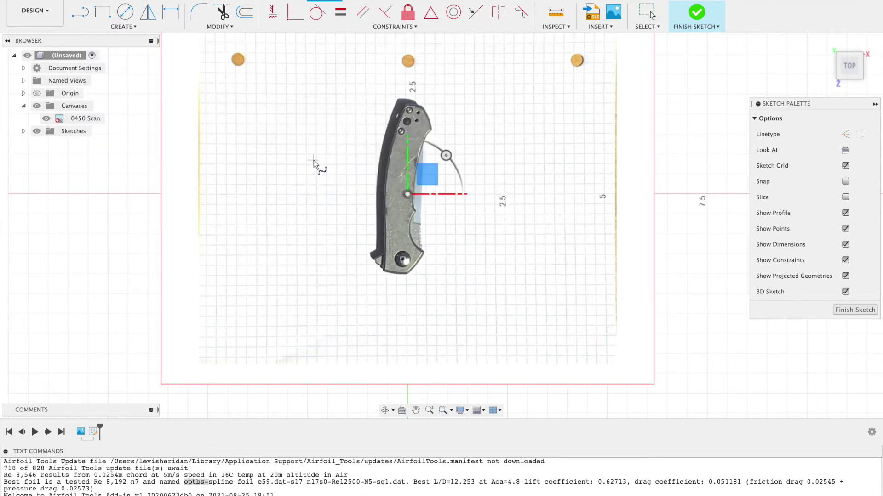
pyautogui.scroll(10, 321, 161)
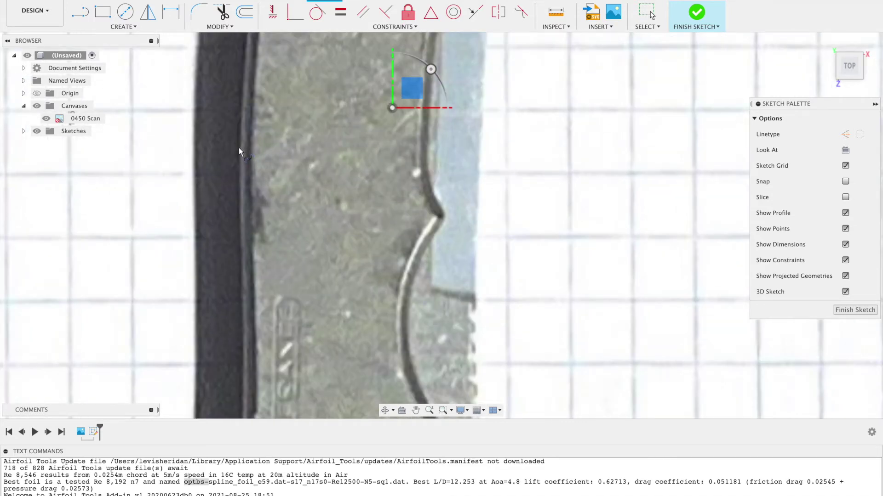
pyautogui.click(239, 148)
# Extend the spline upward from its start with two more points along the inner edge of the knife's dark spine.
pyautogui.scroll(5, 239, 148)
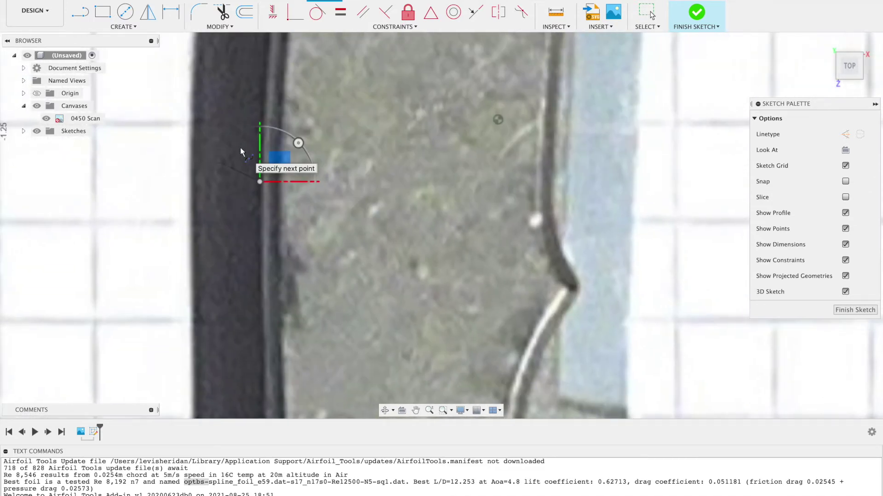
pyautogui.scroll(-2, 240, 148)
pyautogui.scroll(5, 241, 148)
pyautogui.scroll(-2, 240, 148)
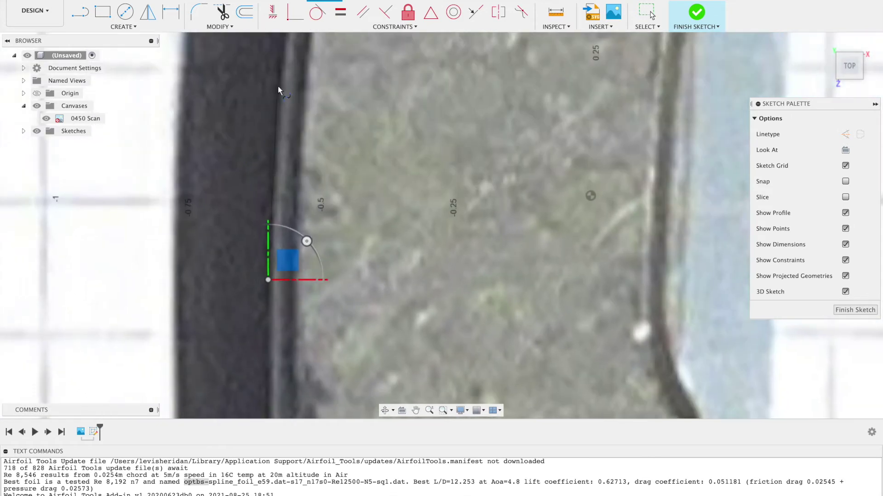
pyautogui.click(279, 85)
pyautogui.scroll(-2, 280, 85)
pyautogui.scroll(2, 319, 76)
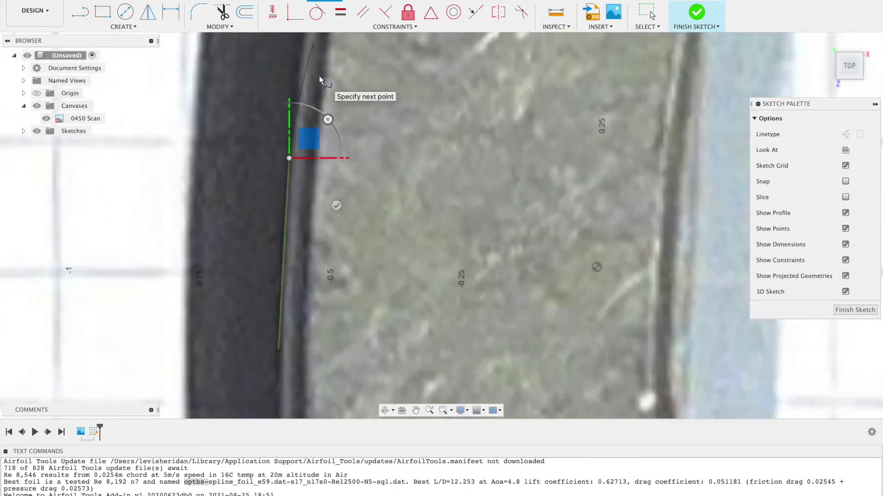
pyautogui.scroll(-2, 319, 76)
pyautogui.scroll(3, 319, 76)
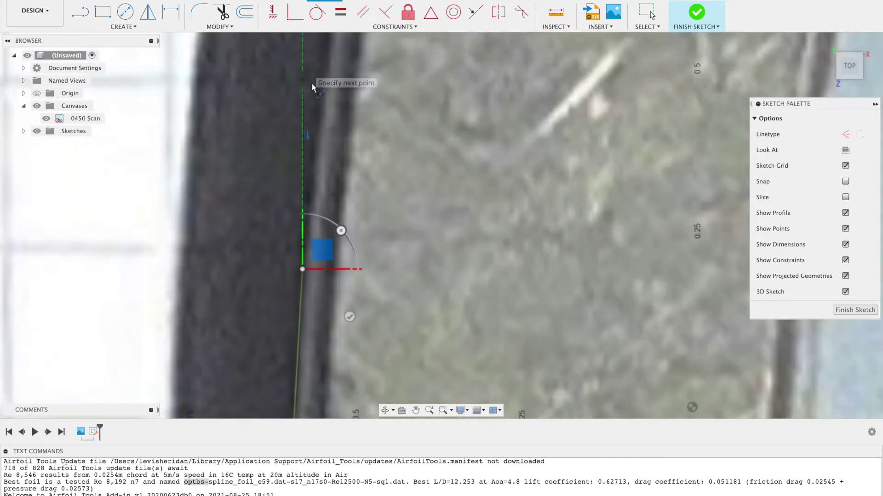
pyautogui.click(323, 77)
# Continue the spline along the dark spine's inner edge with three points, ending just below the lower screw.
pyautogui.scroll(-2, 324, 76)
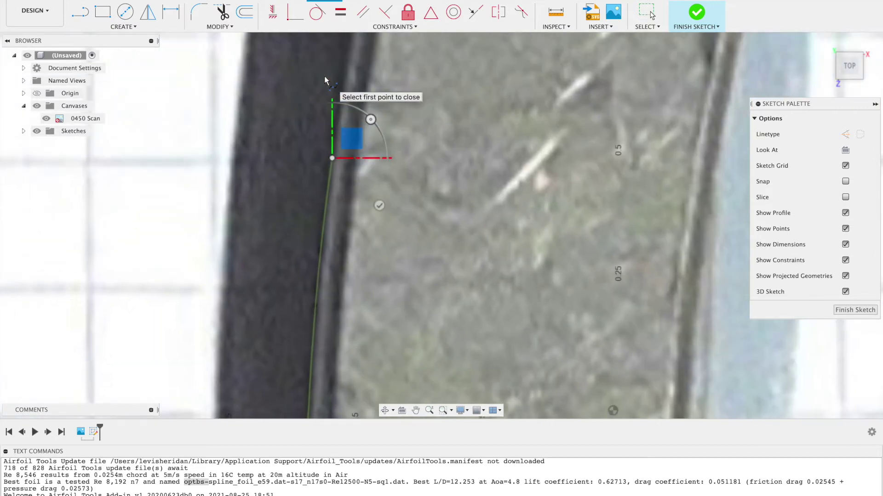
pyautogui.scroll(2, 348, 88)
pyautogui.scroll(-2, 349, 88)
pyautogui.scroll(3, 348, 88)
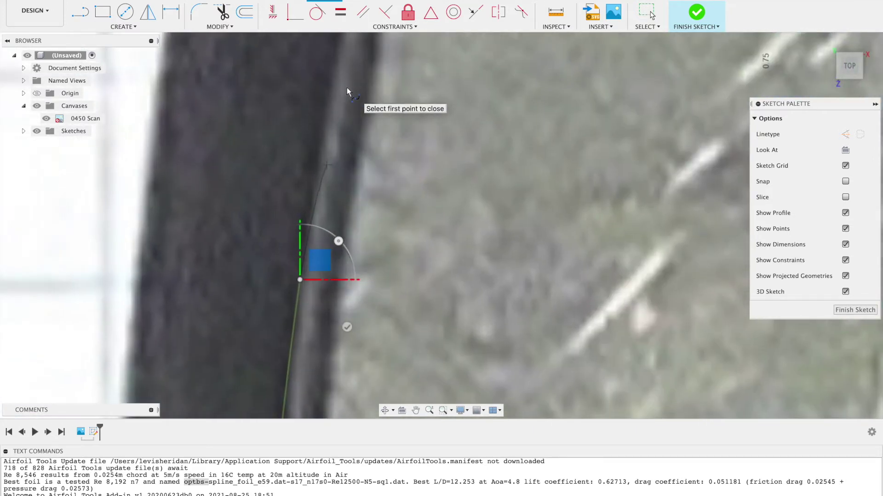
pyautogui.click(333, 62)
pyautogui.scroll(-2, 334, 62)
pyautogui.scroll(1, 335, 63)
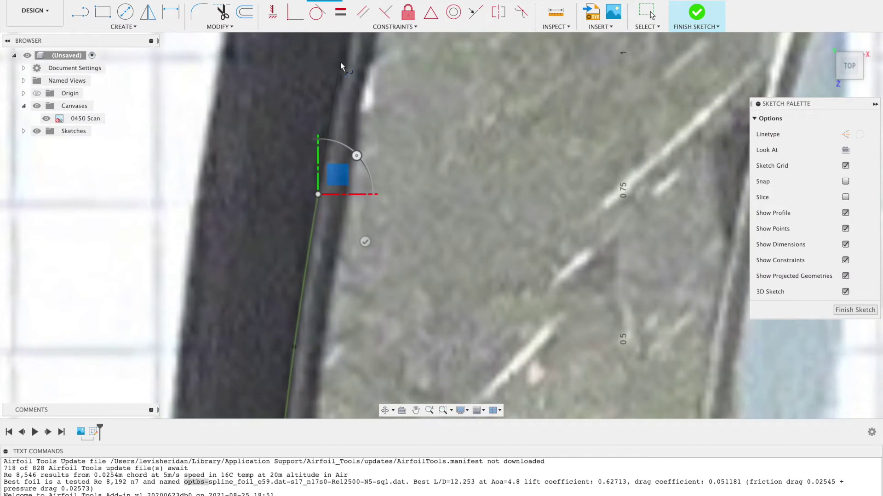
pyautogui.click(345, 56)
pyautogui.scroll(-3, 345, 56)
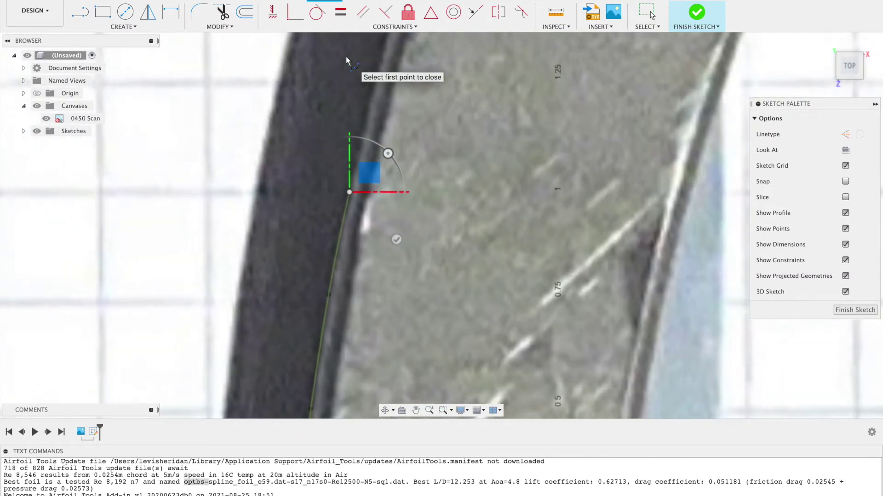
pyautogui.click(378, 58)
# Carry the spline up past the lower screw with two points, ending beside the upper rim of the large dark hole.
pyautogui.scroll(-2, 379, 58)
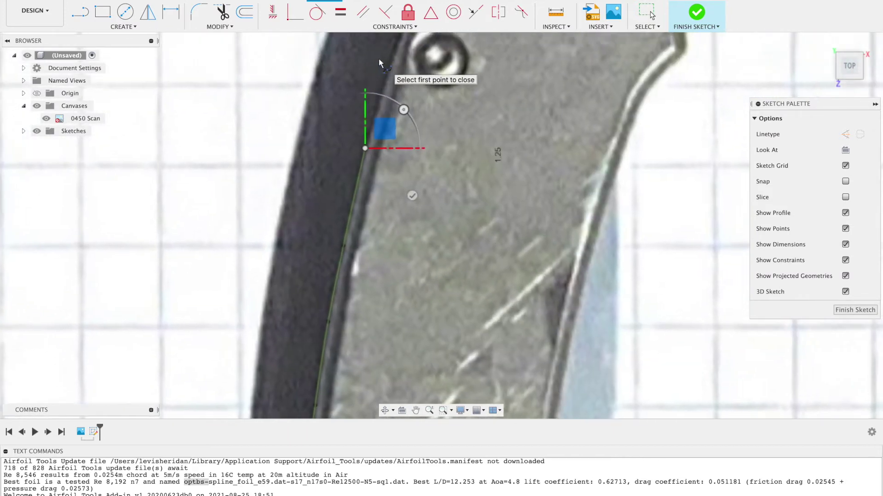
pyautogui.scroll(2, 379, 58)
pyautogui.scroll(-2, 379, 58)
pyautogui.scroll(3, 379, 58)
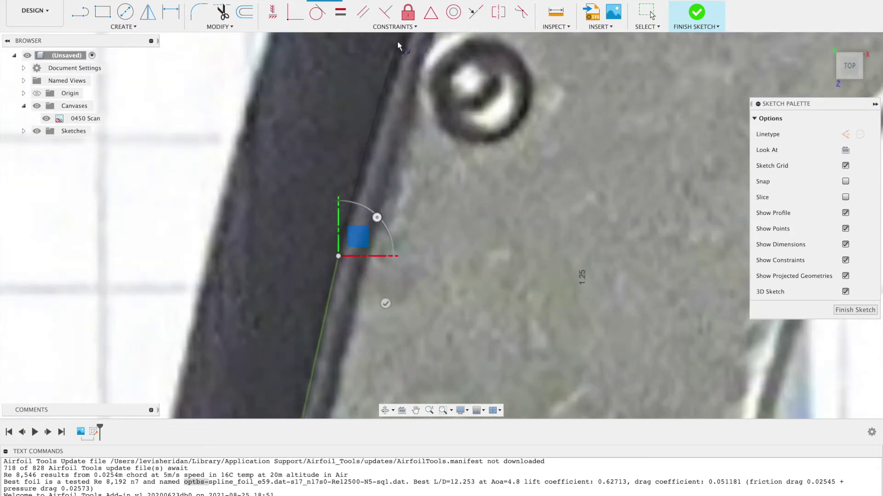
pyautogui.click(404, 42)
pyautogui.scroll(1, 404, 42)
pyautogui.scroll(-2, 403, 42)
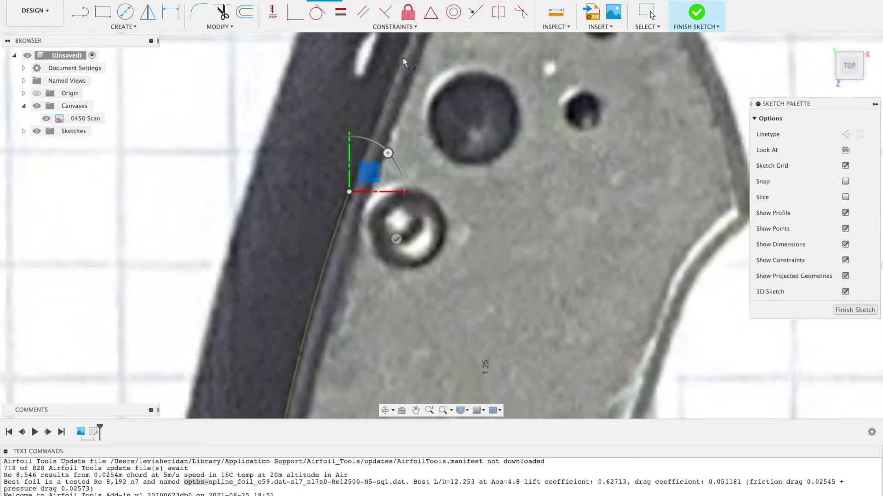
pyautogui.click(401, 54)
# Add a spline point where the inner edge starts to round beside the upper screw.
pyautogui.scroll(-2, 401, 55)
pyautogui.scroll(2, 403, 62)
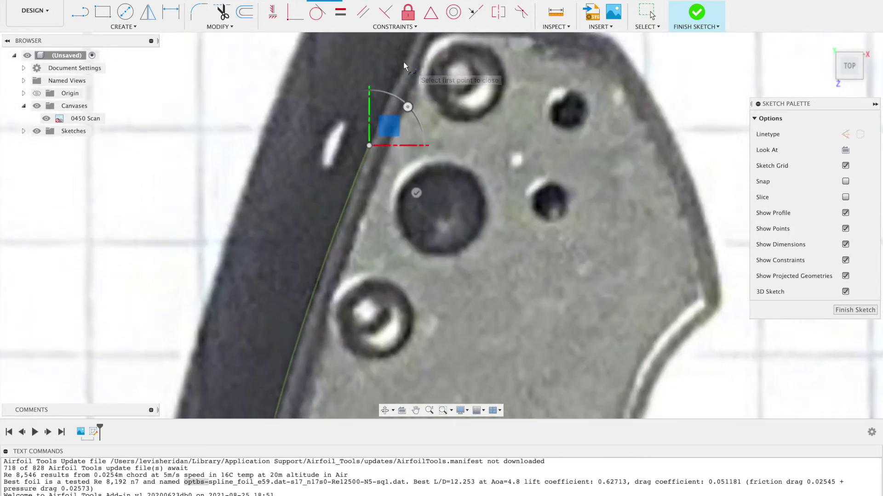
pyautogui.scroll(-2, 404, 62)
pyautogui.scroll(3, 404, 62)
pyautogui.scroll(1, 403, 61)
pyautogui.scroll(-2, 396, 79)
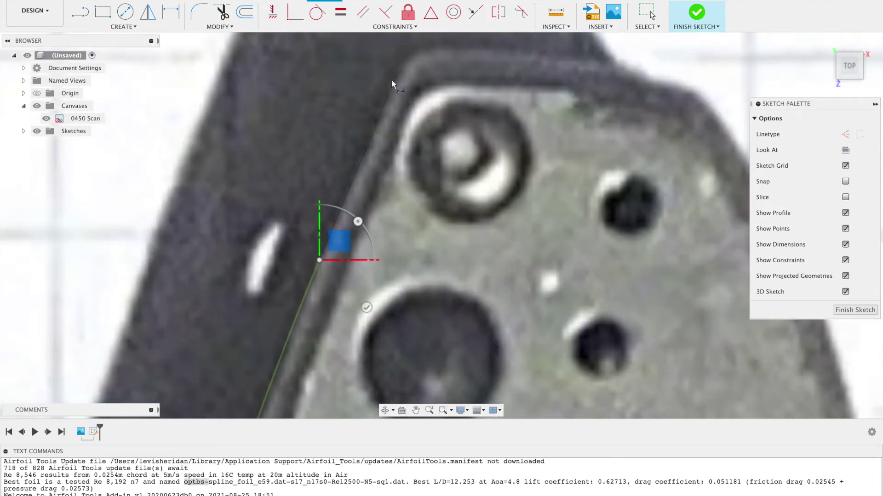
pyautogui.click(392, 83)
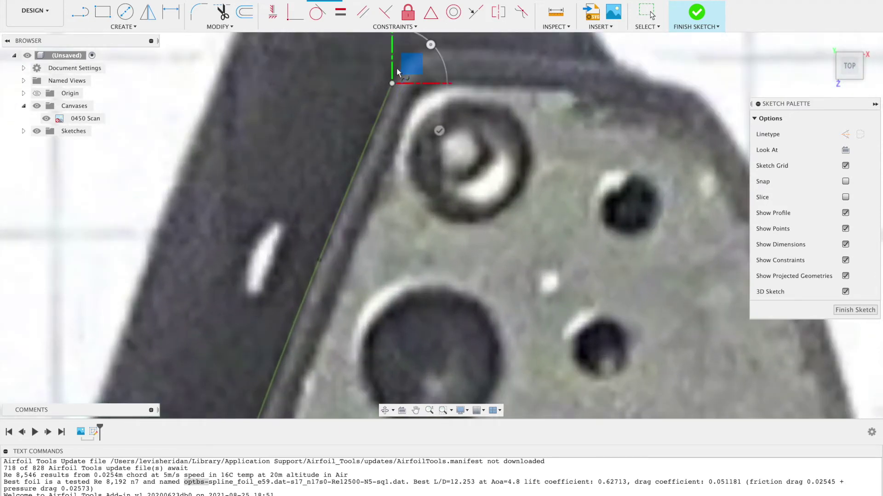
# Curve the spline around the corner above the upper screw with two closely spaced points on the handle's edge.
pyautogui.scroll(-2, 399, 67)
pyautogui.scroll(-3, 399, 67)
pyautogui.scroll(2, 399, 67)
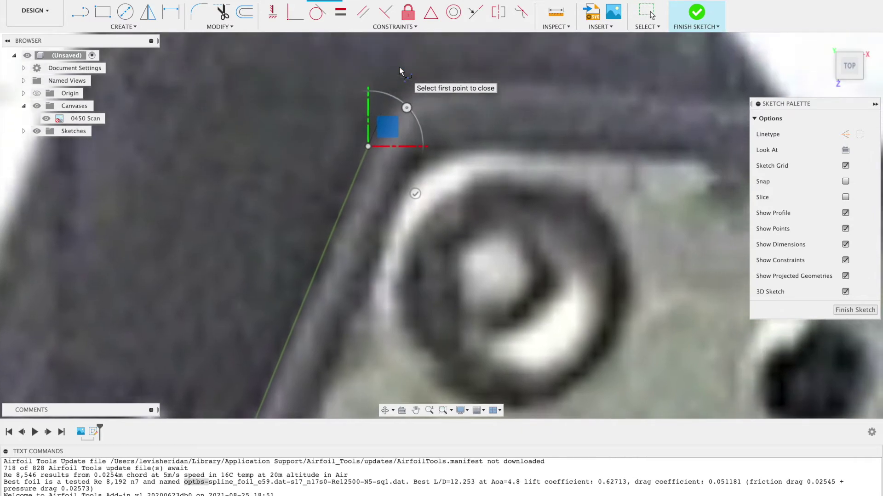
pyautogui.click(419, 90)
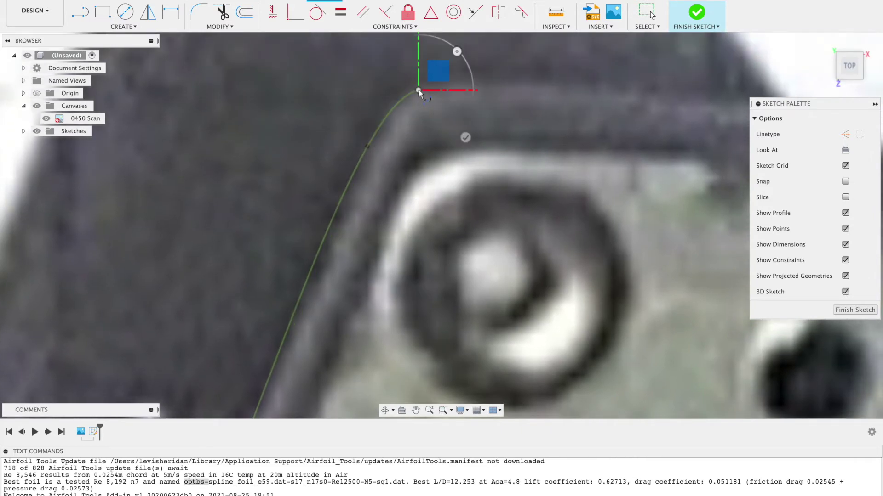
pyautogui.scroll(-3, 448, 81)
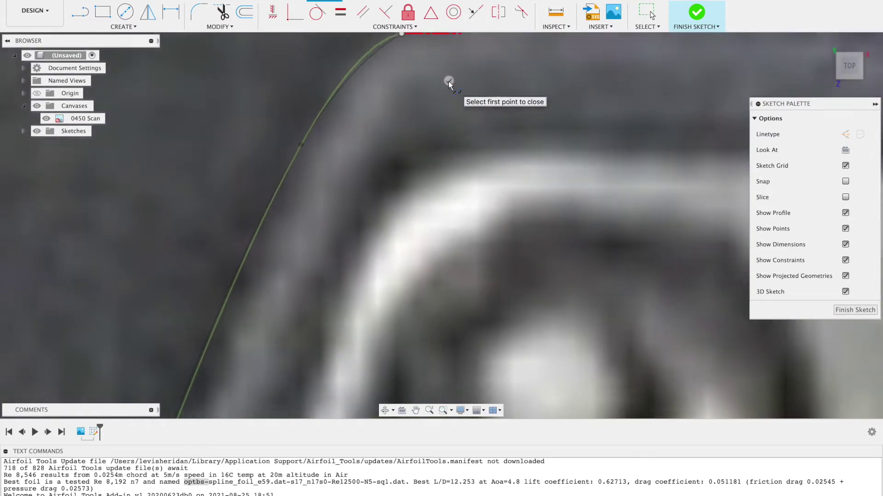
pyautogui.scroll(2, 449, 81)
pyautogui.click(463, 73)
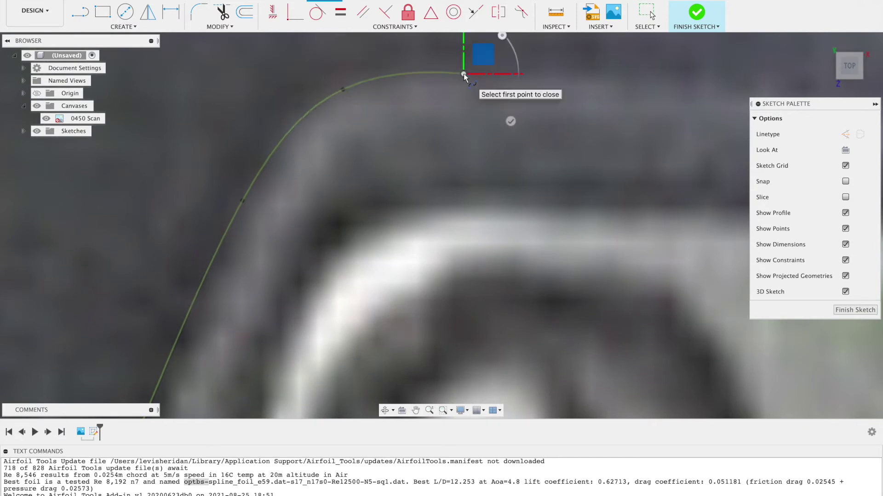
pyautogui.scroll(3, 463, 73)
pyautogui.scroll(-1, 617, 126)
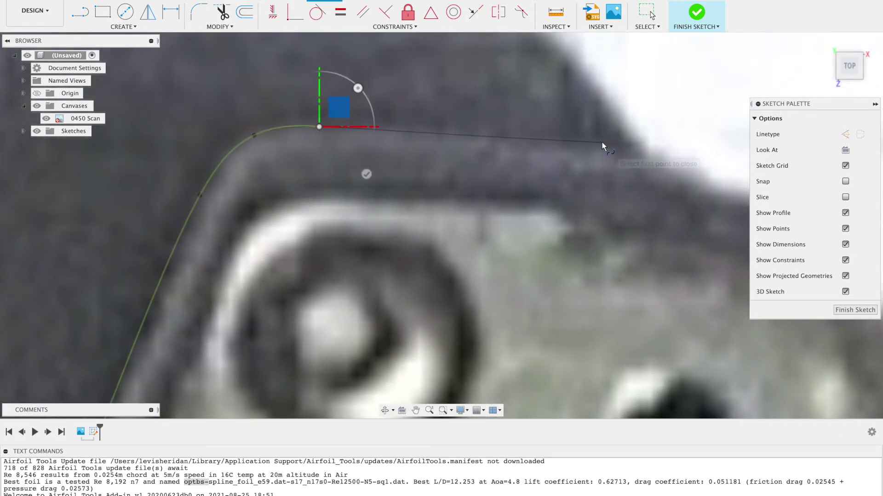
pyautogui.scroll(3, 603, 142)
pyautogui.scroll(-1, 602, 142)
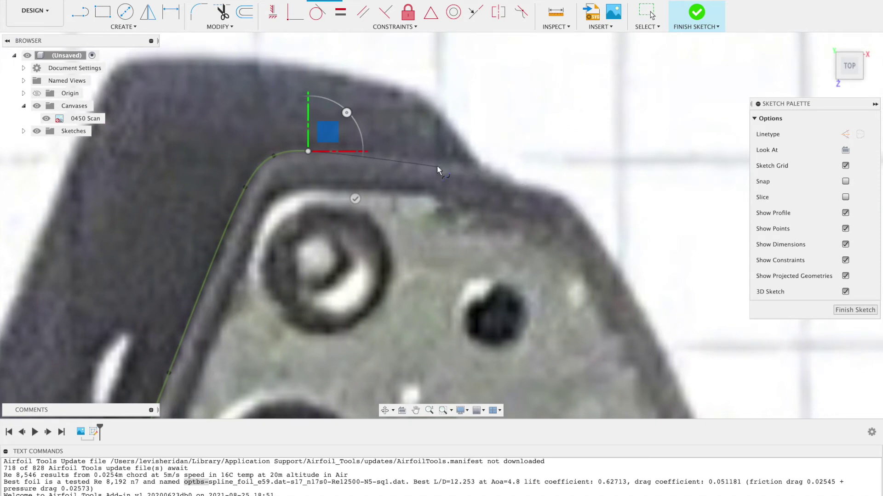
pyautogui.click(449, 161)
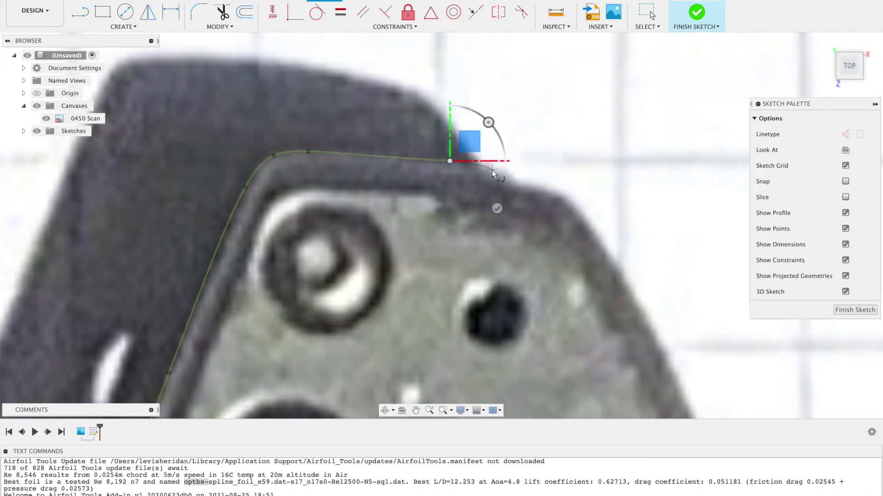
pyautogui.scroll(-4, 505, 170)
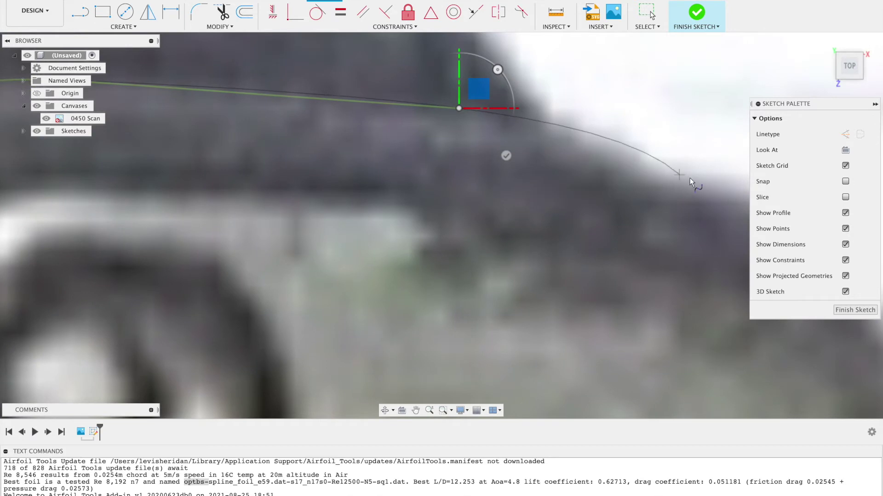
pyautogui.hscroll(3, 716, 196)
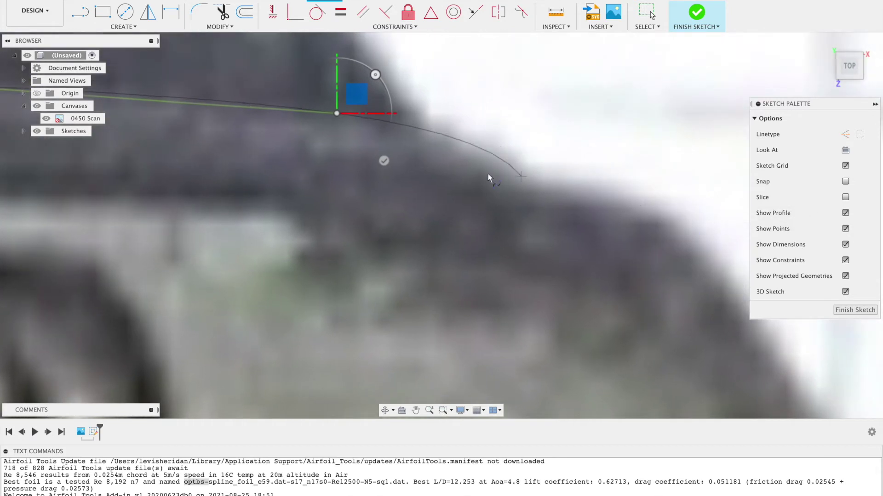
pyautogui.press('super+z')
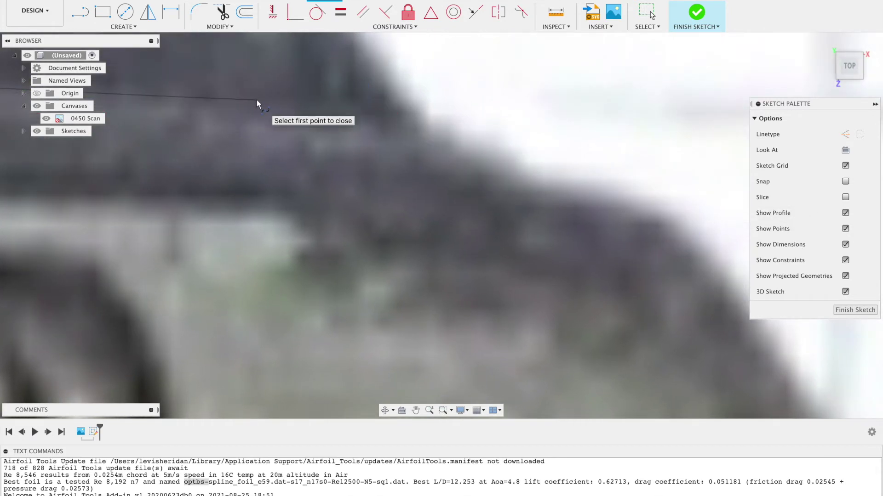
pyautogui.scroll(3, 257, 101)
pyautogui.hscroll(-1, 256, 100)
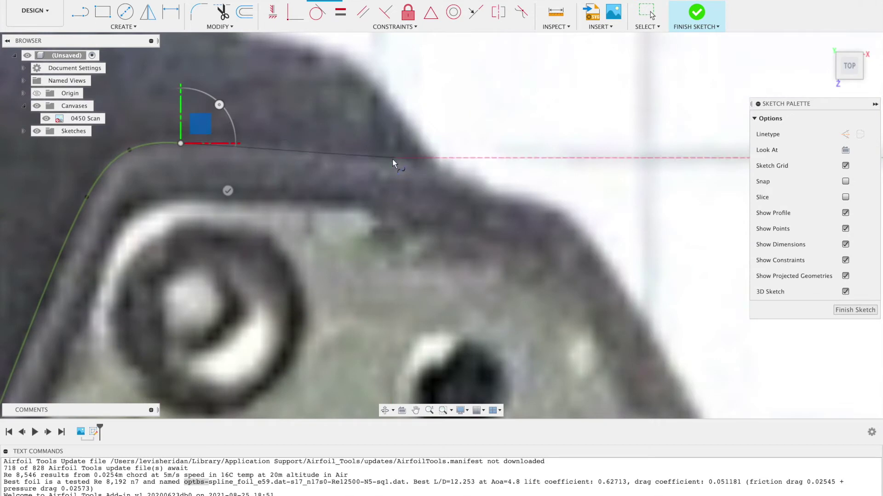
pyautogui.click(380, 159)
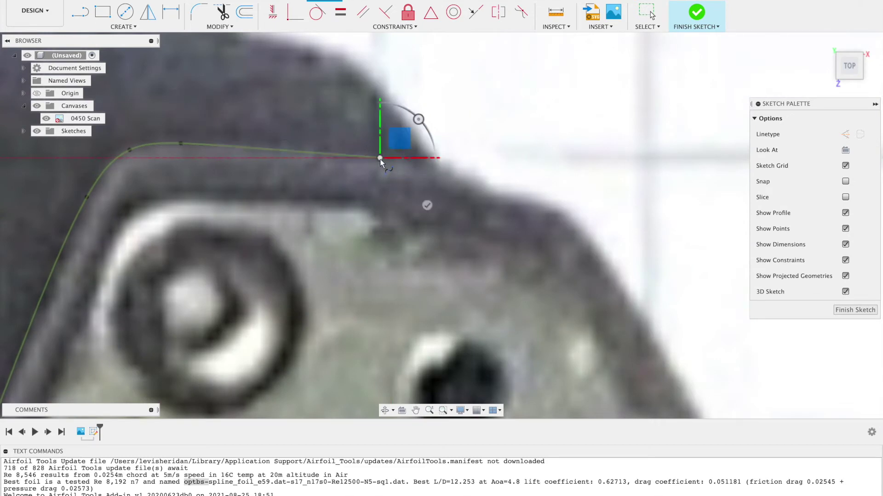
pyautogui.click(453, 172)
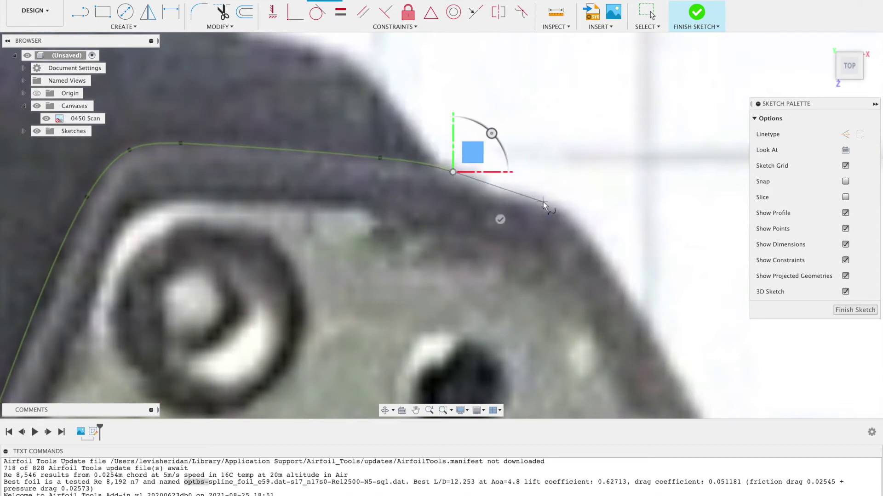
pyautogui.press('super+z')
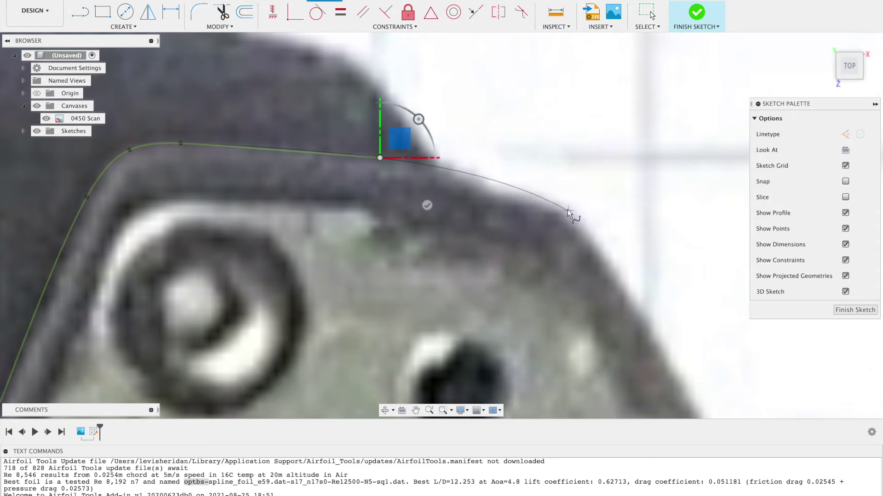
pyautogui.click(561, 206)
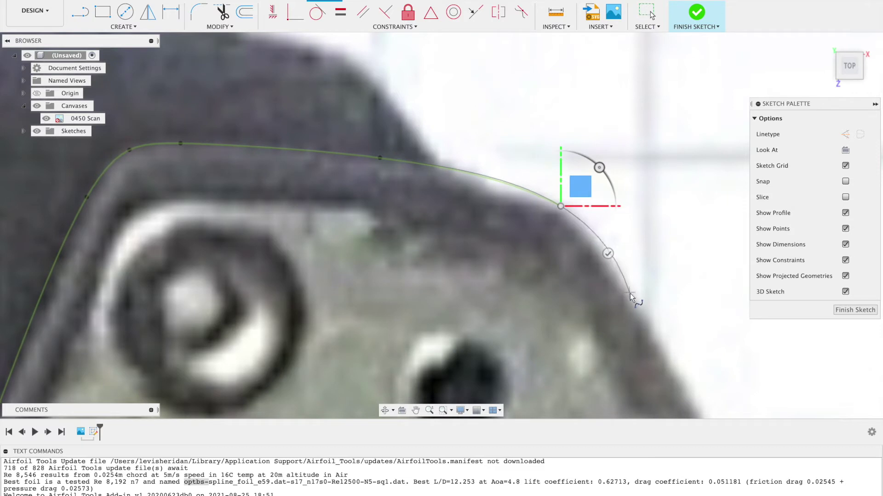
pyautogui.press('super+z')
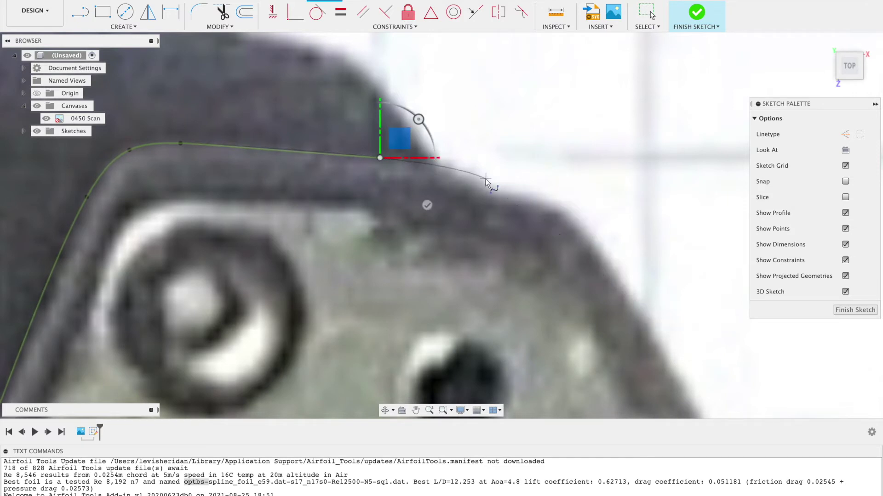
pyautogui.press('super+z')
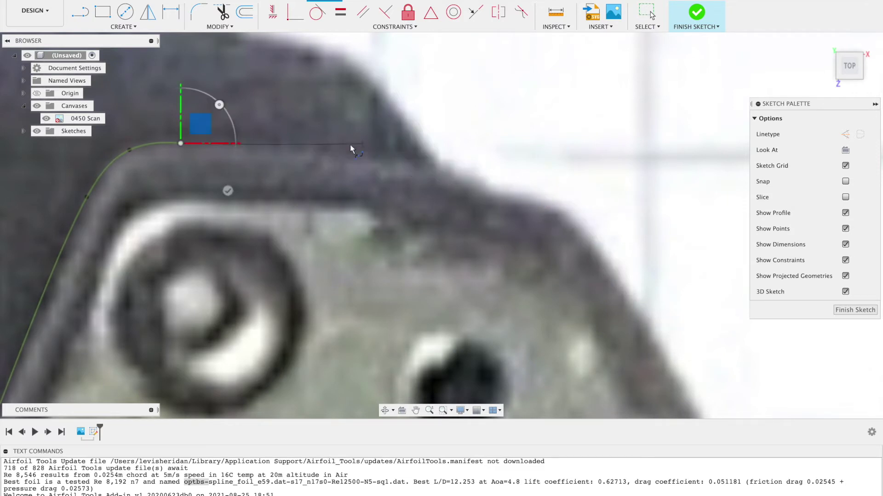
# Trace the handle's top edge and outer shoulder with five spline points, ending partway down the straight outer edge.
pyautogui.click(341, 157)
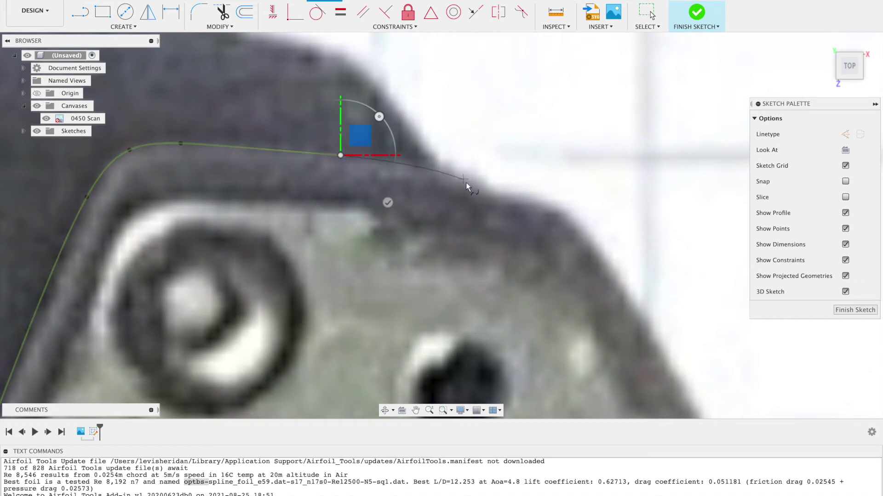
pyautogui.click(496, 186)
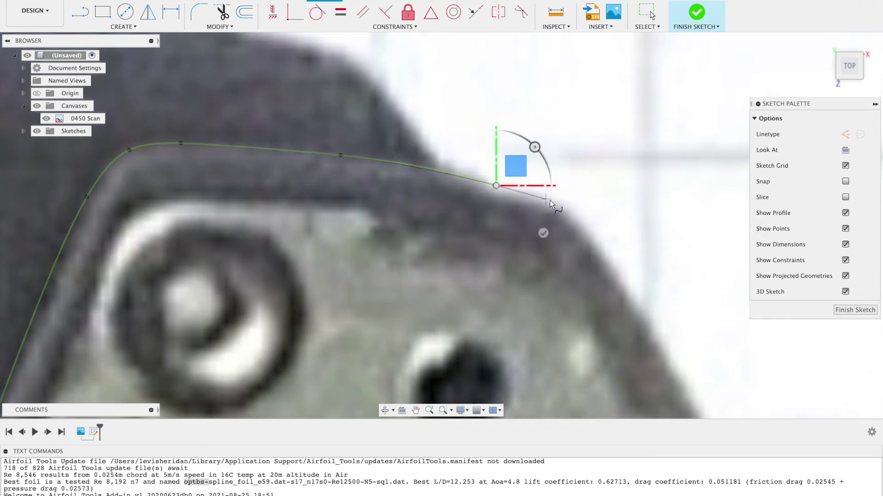
pyautogui.click(552, 201)
pyautogui.click(574, 217)
pyautogui.hscroll(2, 573, 219)
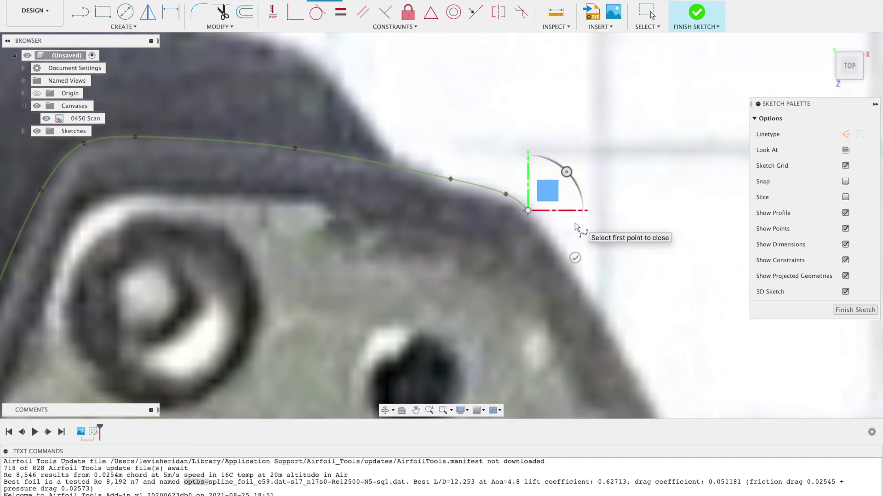
pyautogui.click(611, 334)
pyautogui.scroll(-5, 515, 263)
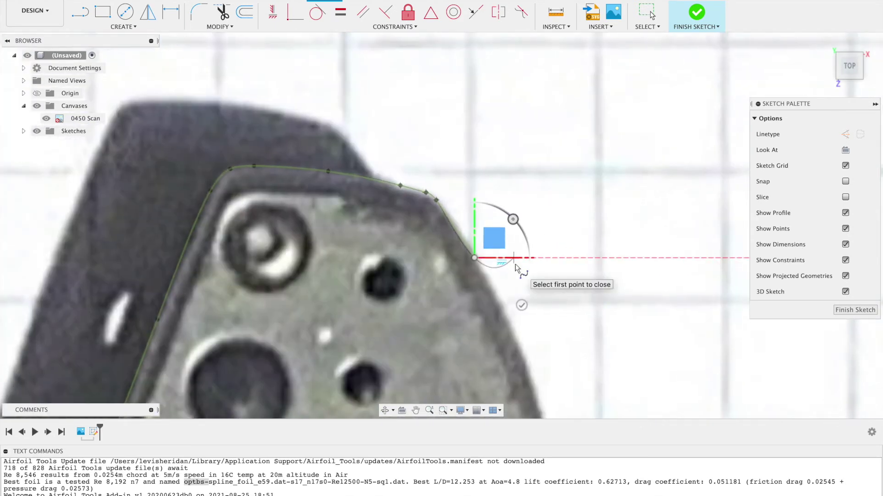
# Continue the spline down the handle's curved outer edge with three points, ending just above the pointed outer corner.
pyautogui.scroll(5, 489, 311)
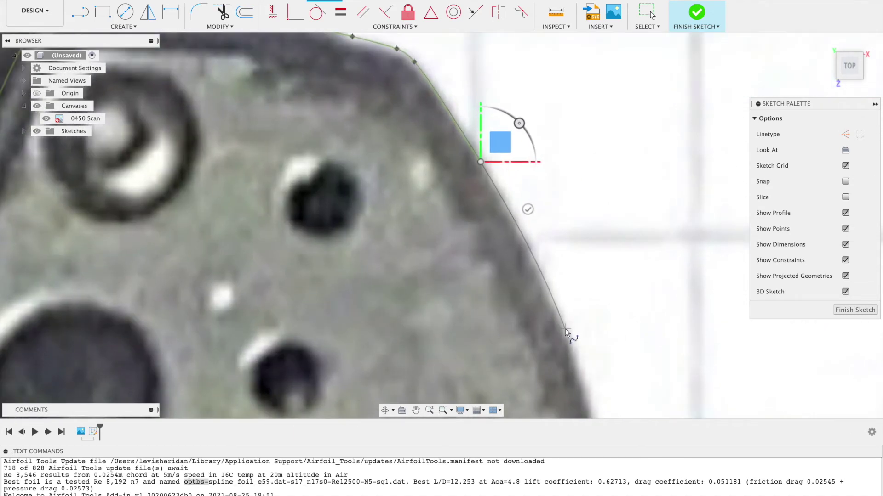
pyautogui.click(565, 330)
pyautogui.scroll(-5, 565, 331)
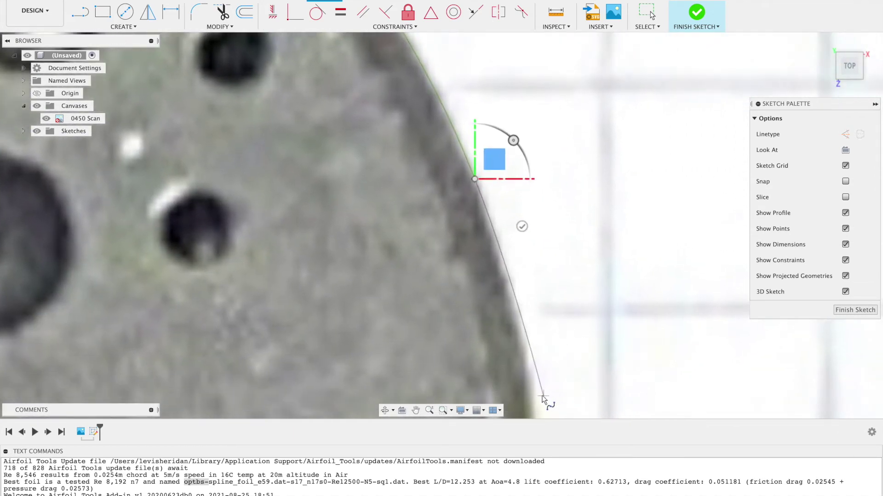
pyautogui.click(514, 304)
pyautogui.scroll(-3, 516, 307)
pyautogui.scroll(3, 515, 307)
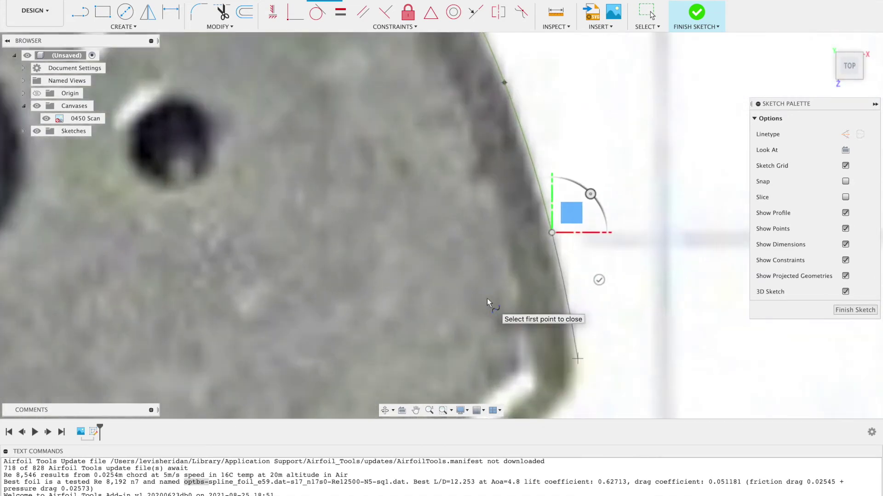
pyautogui.click(575, 364)
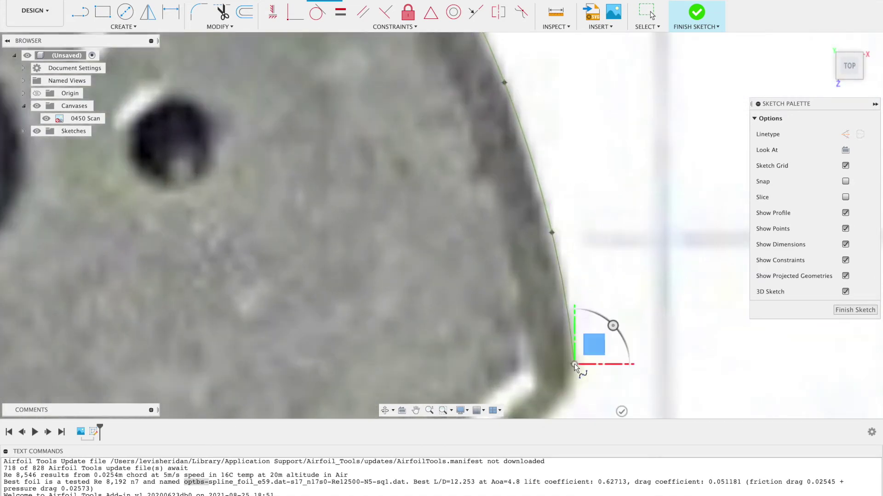
# Round the pointed outer corner with closely spaced spline points and follow the start of the concave edge below it with two more.
pyautogui.moveTo(569, 394); pyautogui.dragTo(579, 340, button='middle')
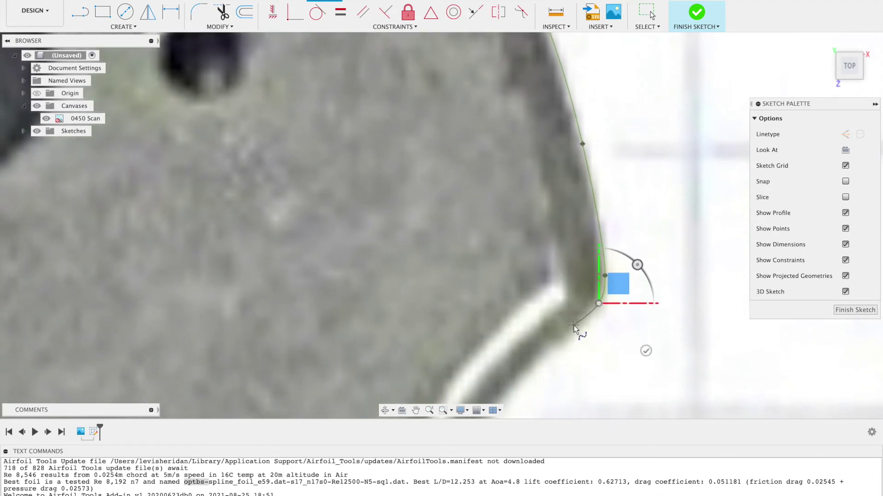
pyautogui.click(583, 318)
pyautogui.scroll(-3, 517, 371)
pyautogui.scroll(-3, 517, 371)
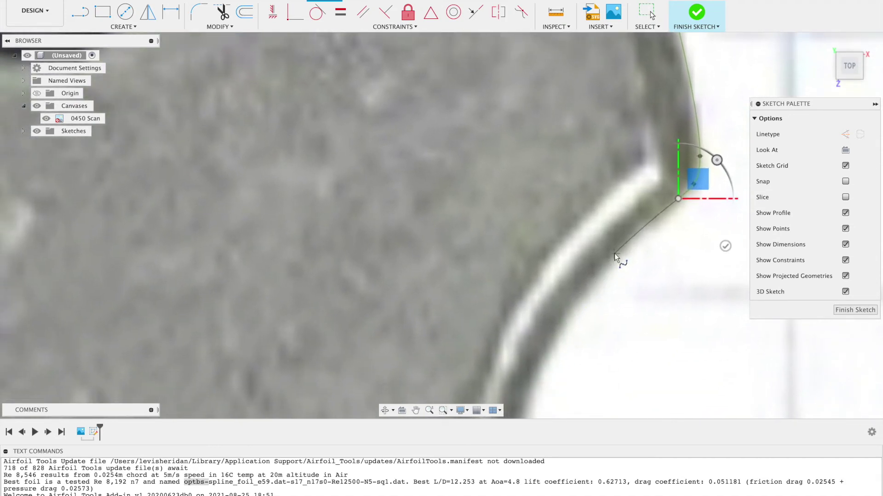
pyautogui.click(614, 254)
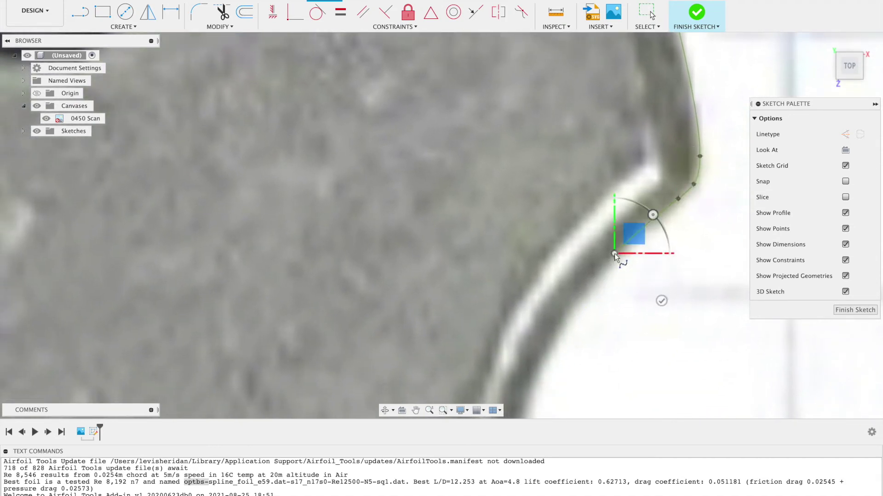
pyautogui.click(550, 345)
pyautogui.scroll(-3, 550, 345)
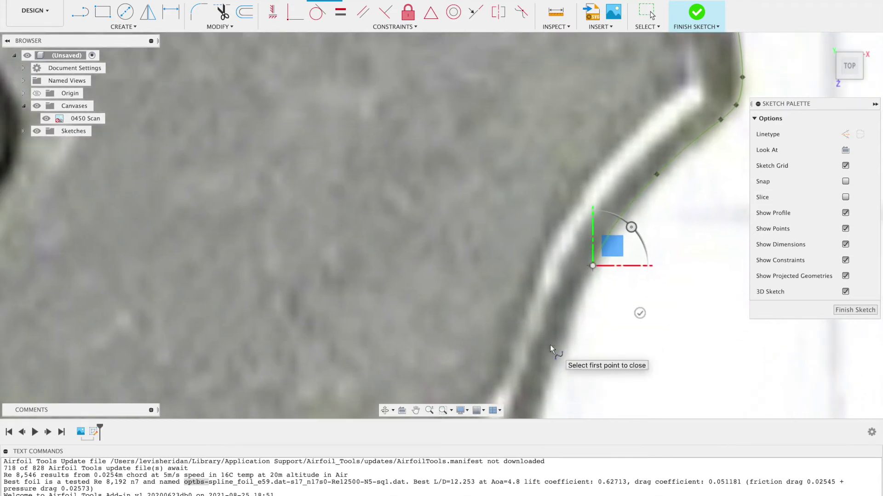
pyautogui.click(572, 330)
pyautogui.scroll(-3, 573, 331)
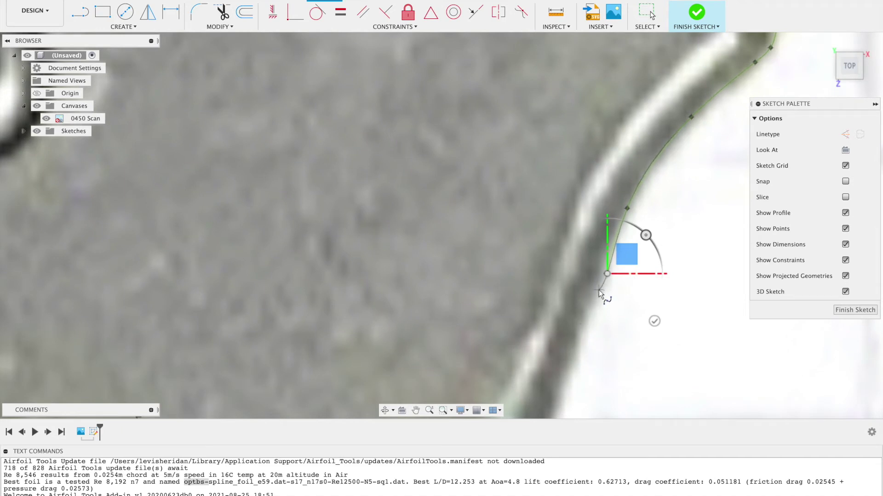
pyautogui.press('super+z')
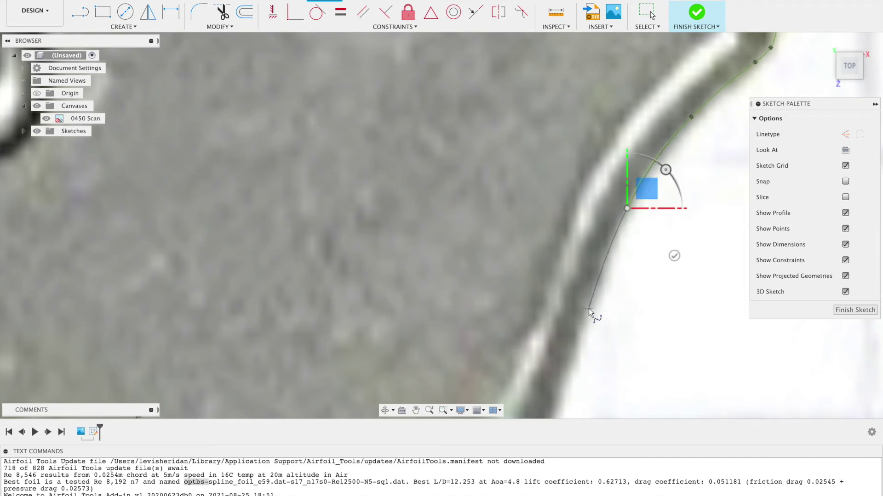
# Carry the spline down the straighter part of the concave edge toward the blade with two points, undoing the stray one between them.
pyautogui.click(589, 308)
pyautogui.hscroll(5, 578, 352)
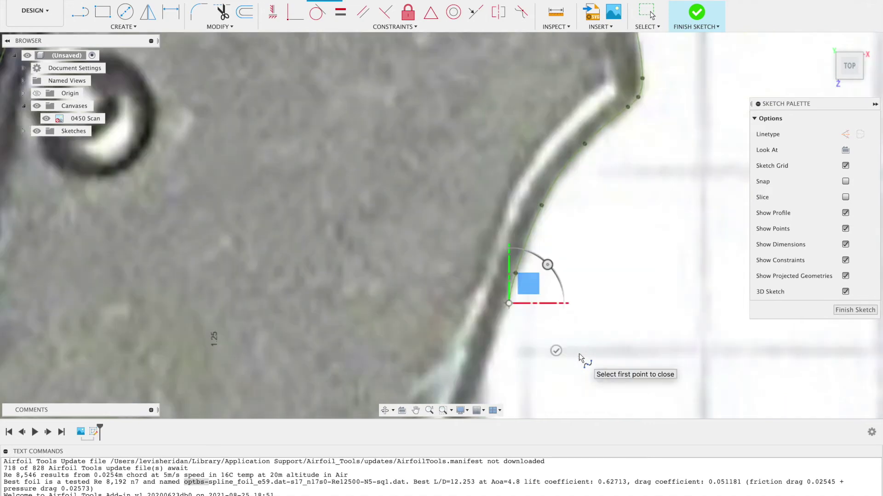
pyautogui.press('super+z')
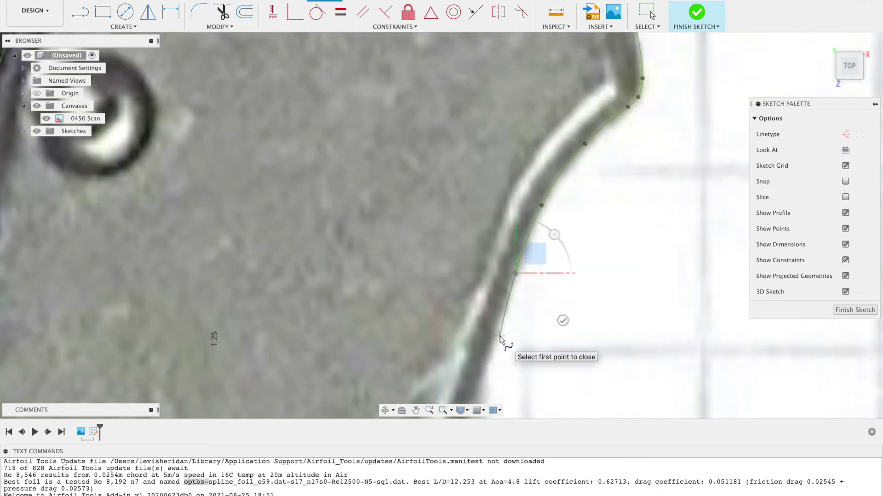
pyautogui.click(481, 379)
pyautogui.scroll(-5, 482, 379)
pyautogui.scroll(-5, 466, 275)
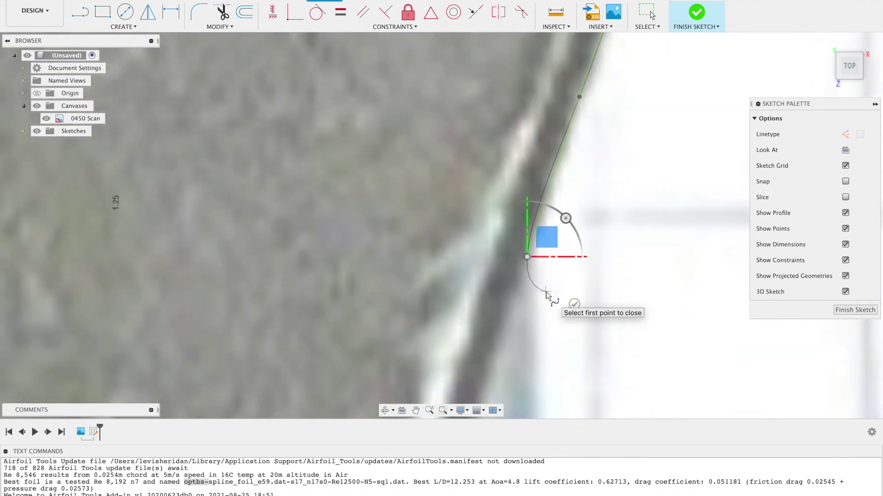
# Trace the exposed blade's outer edge with widely spaced spline points, ending at the blade's lower end.
pyautogui.click(453, 332)
pyautogui.scroll(-5, 432, 342)
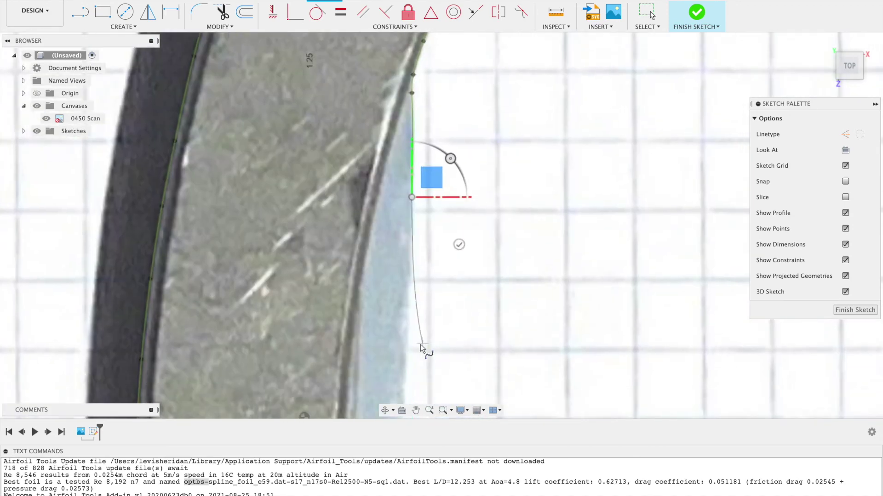
pyautogui.click(407, 365)
pyautogui.scroll(-4, 407, 365)
pyautogui.scroll(4, 406, 365)
pyautogui.click(436, 340)
pyautogui.scroll(-4, 455, 343)
pyautogui.scroll(-3, 478, 346)
pyautogui.click(449, 345)
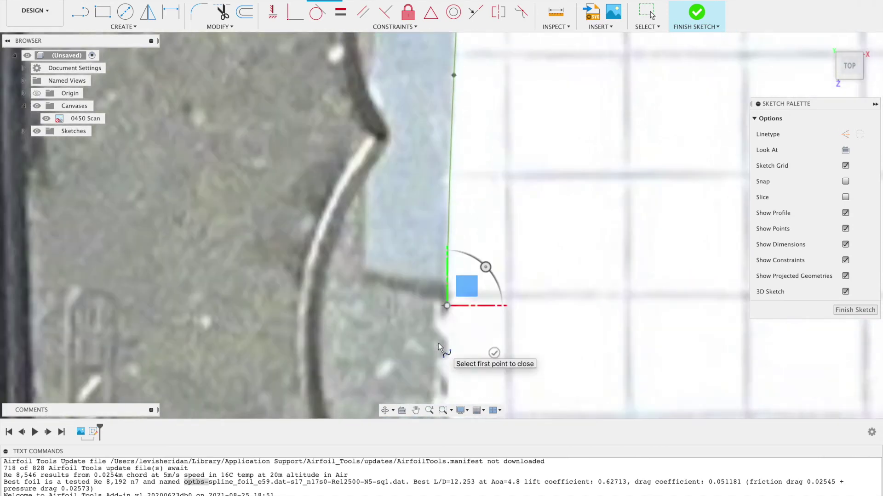
# Run the spline from the blade's lower end to the handle and round the lower outer corner with closely spaced points.
pyautogui.scroll(-5, 437, 343)
pyautogui.click(428, 359)
pyautogui.scroll(-1, 432, 359)
pyautogui.scroll(-6, 464, 359)
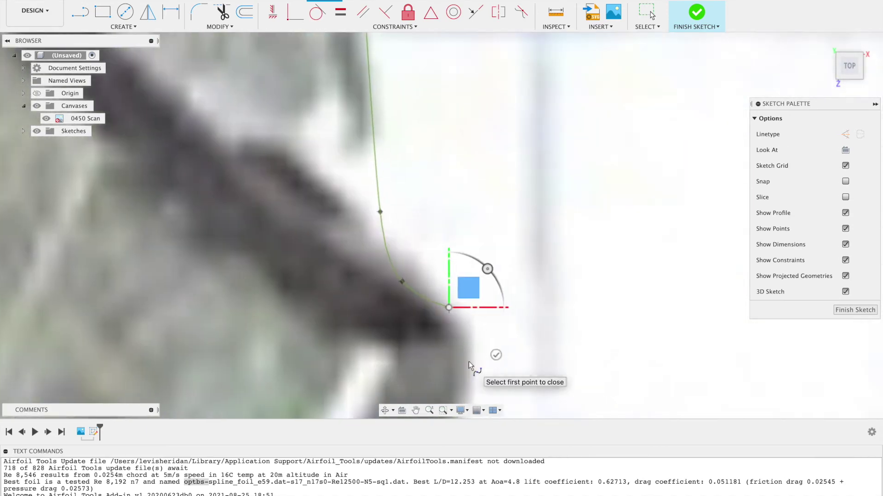
pyautogui.scroll(3, 382, 299)
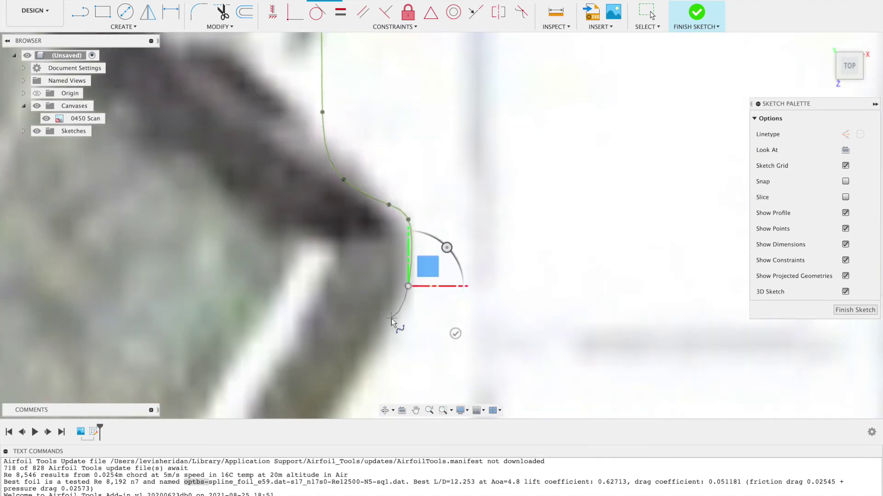
pyautogui.click(390, 316)
# Trace the handle's slanted edge below the lower outer corner and curve the spline onto the bottom edge.
pyautogui.scroll(-2, 390, 317)
pyautogui.click(327, 373)
pyautogui.scroll(-3, 321, 370)
pyautogui.click(322, 363)
pyautogui.scroll(-3, 322, 351)
pyautogui.scroll(-3, 323, 351)
pyautogui.click(279, 381)
pyautogui.click(259, 393)
pyautogui.click(217, 398)
pyautogui.scroll(-8, 109, 305)
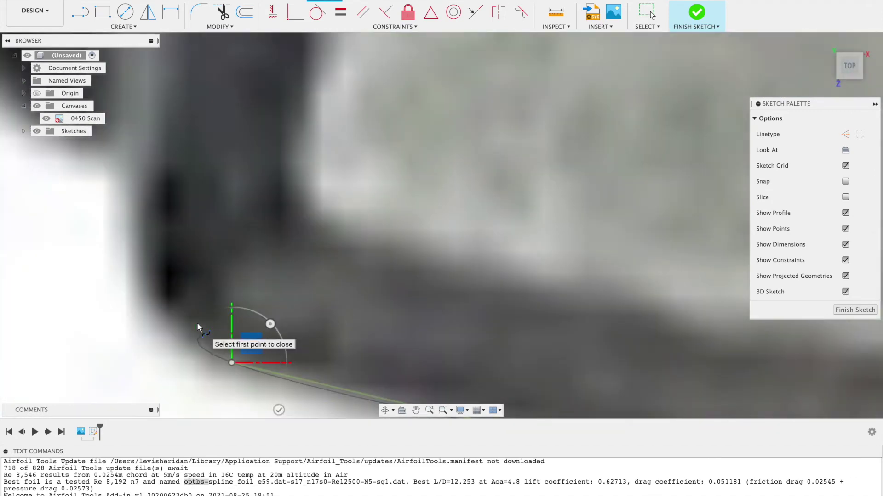
# Trace the handle's bottom edge, round its far corner and carry the spline up the short side to the small protruding tab.
pyautogui.scroll(5, 197, 324)
pyautogui.click(571, 272)
pyautogui.click(368, 226)
pyautogui.click(325, 211)
pyautogui.click(309, 187)
pyautogui.scroll(1, 327, 138)
pyautogui.scroll(-2, 327, 139)
pyautogui.click(338, 170)
pyautogui.click(323, 142)
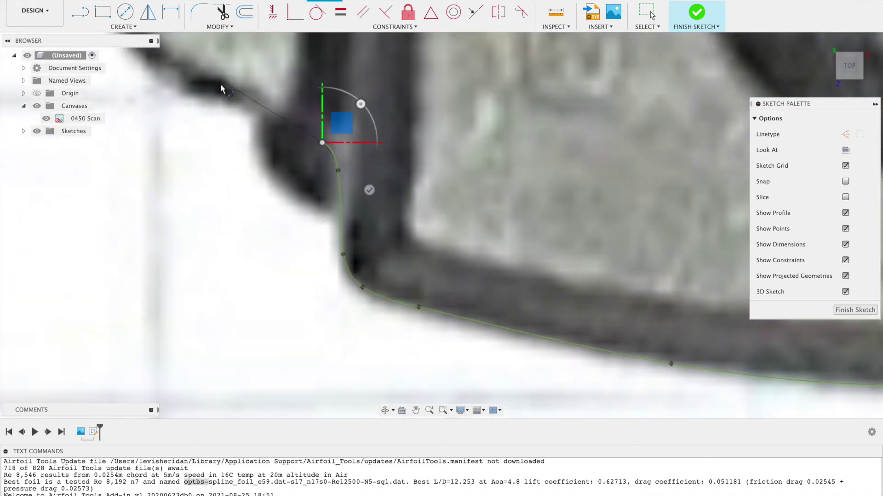
# Follow the slanted lower edge of the protruding tab and round its outer corner with spline points up the tab's short side.
pyautogui.click(207, 92)
pyautogui.moveTo(207, 92); pyautogui.dragTo(307, 140, button='middle')
pyautogui.click(242, 102)
pyautogui.scroll(2, 242, 102)
pyautogui.moveTo(243, 102); pyautogui.dragTo(307, 163, button='middle')
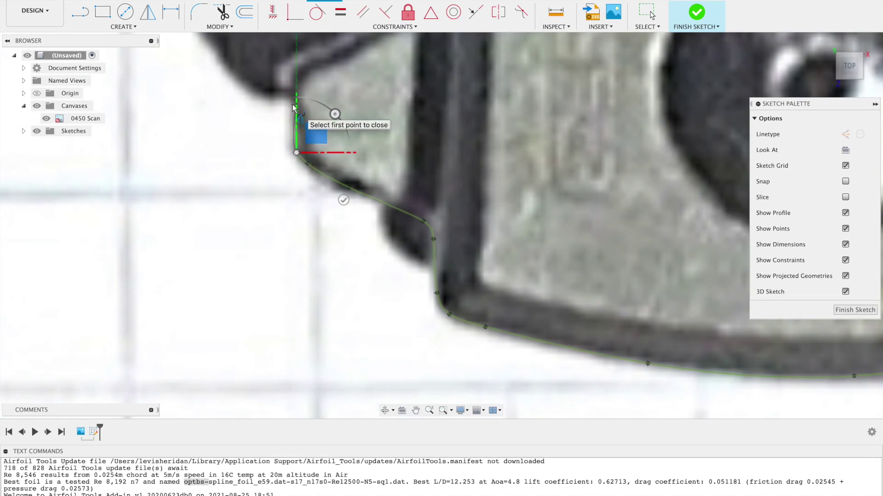
pyautogui.scroll(-5, 343, 117)
pyautogui.click(142, 224)
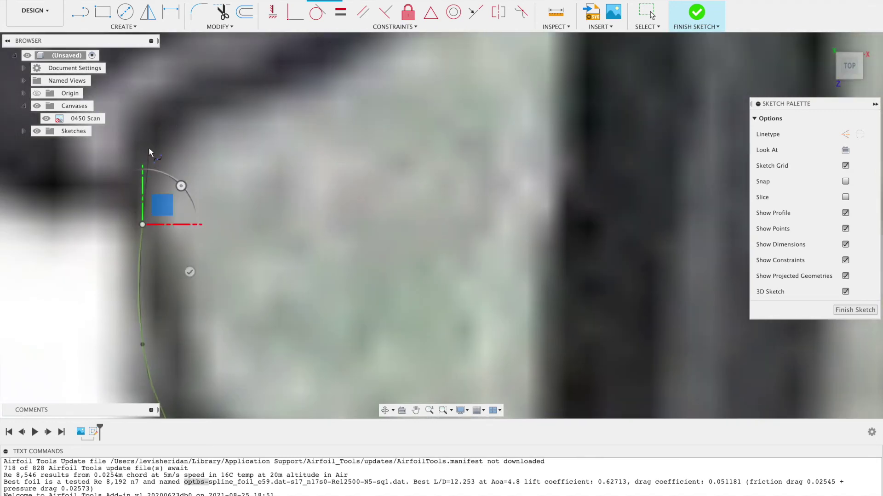
# Round the tab's upper corner and follow its slanted upper edge toward the handle's back, undoing one misplaced spline point.
pyautogui.click(148, 147)
pyautogui.click(183, 118)
pyautogui.scroll(4, 331, 77)
pyautogui.click(406, 143)
pyautogui.scroll(-3, 408, 142)
pyautogui.press('super+z')
pyautogui.moveTo(412, 113); pyautogui.dragTo(344, 162, button='middle')
pyautogui.click(231, 225)
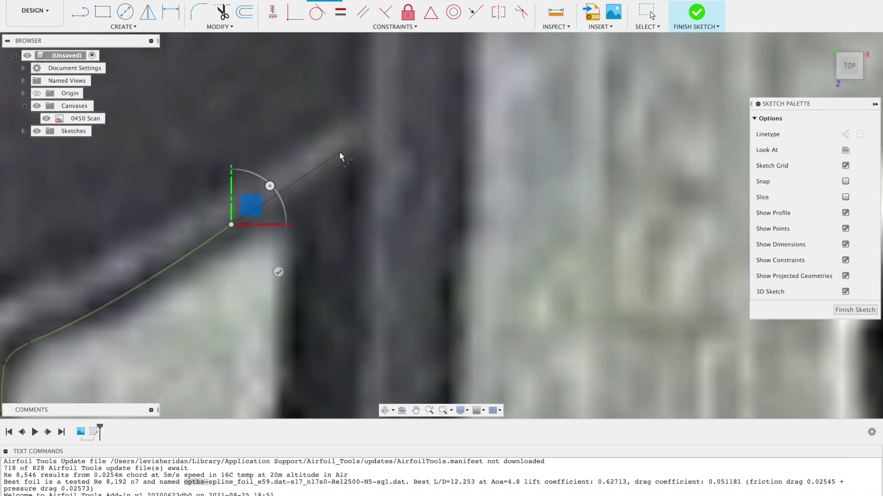
# Trace the handle's long back edge up to the spline's first point to close the outline, and finish the sketch.
pyautogui.click(341, 156)
pyautogui.click(353, 102)
pyautogui.scroll(4, 354, 99)
pyautogui.click(353, 106)
pyautogui.scroll(1, 353, 105)
pyautogui.scroll(-5, 363, 46)
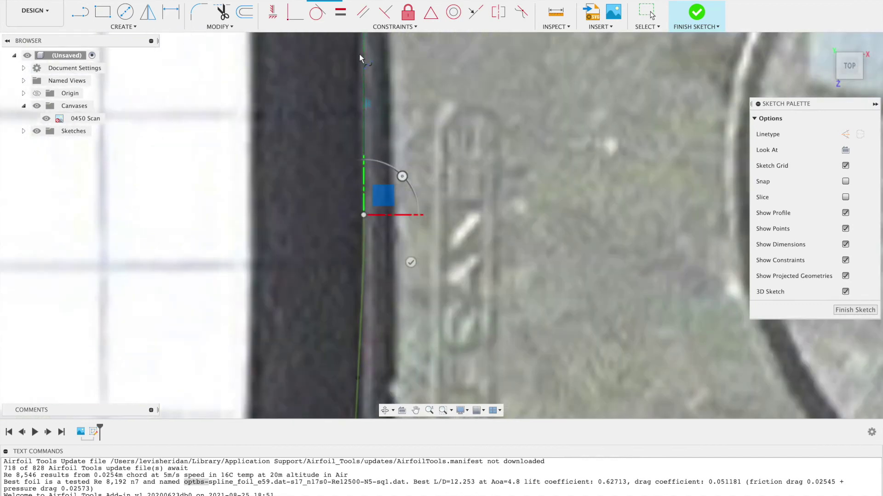
pyautogui.scroll(3, 368, 48)
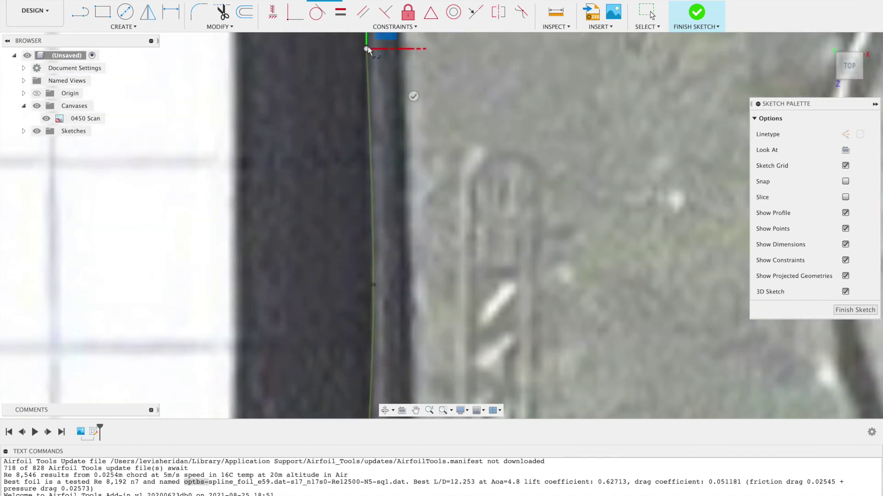
pyautogui.scroll(-5, 363, 48)
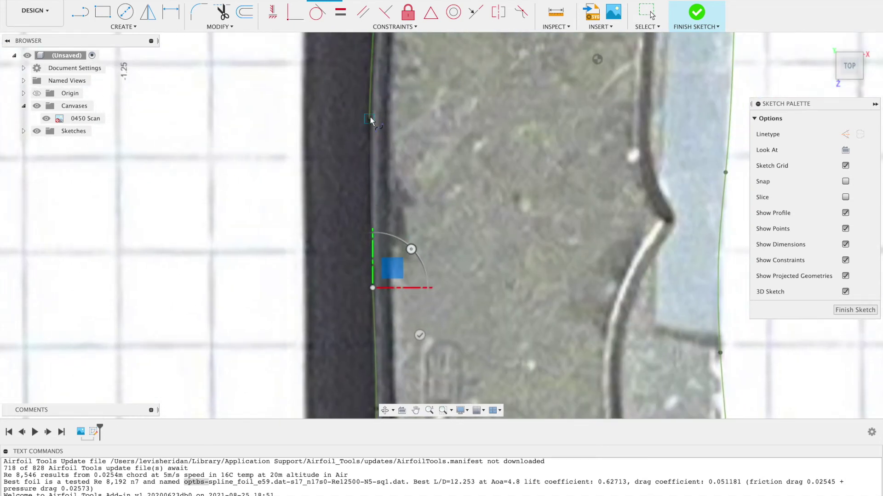
pyautogui.scroll(8, 370, 120)
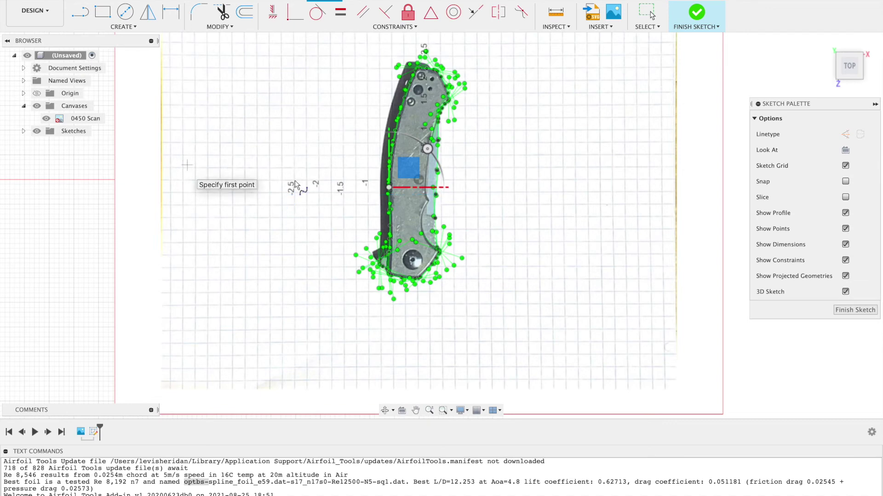
pyautogui.click(854, 310)
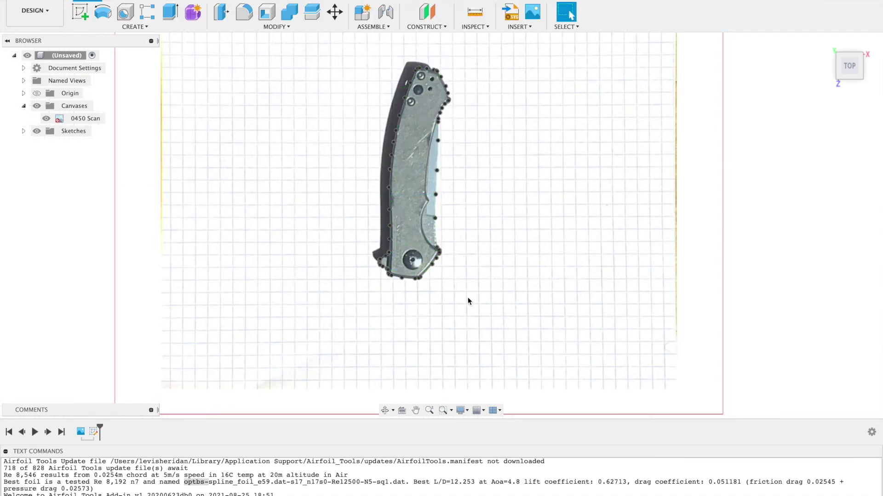
# Toggle the 0450 Scan canvas off and on to compare the closed outline with the scanned knife.
pyautogui.click(385, 409)
pyautogui.moveTo(478, 291); pyautogui.dragTo(423, 271)
pyautogui.click(46, 119)
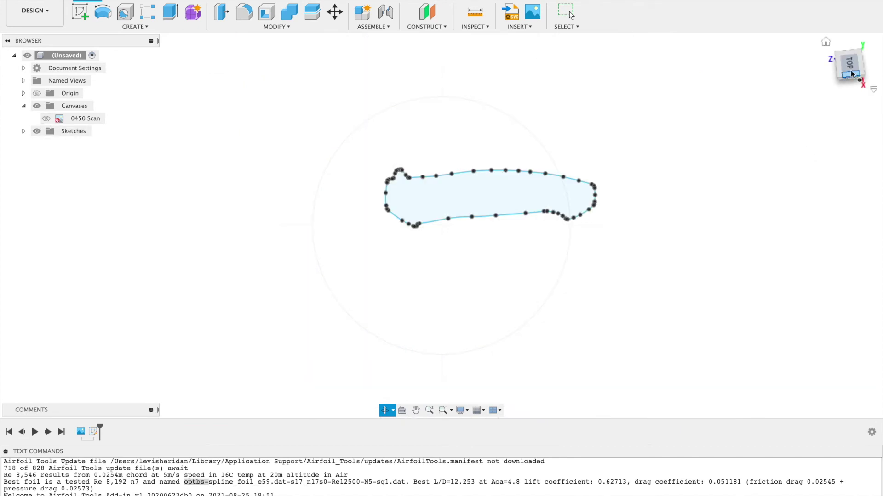
pyautogui.click(49, 118)
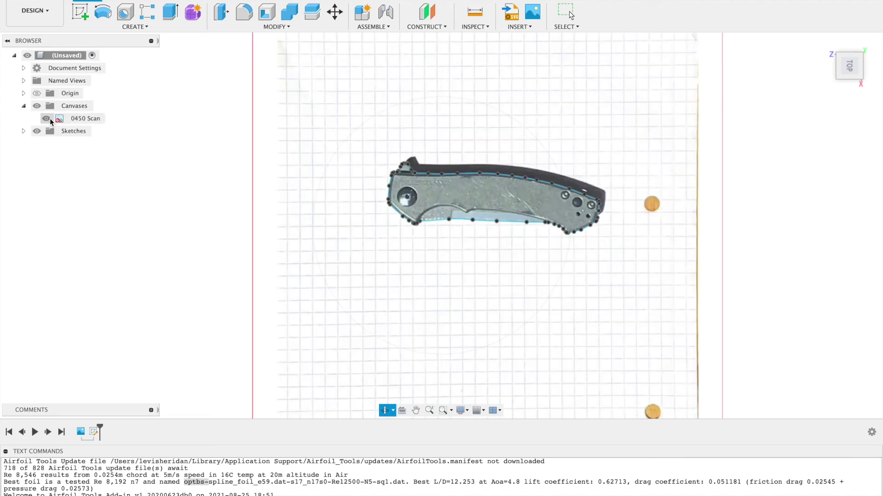
pyautogui.click(47, 118)
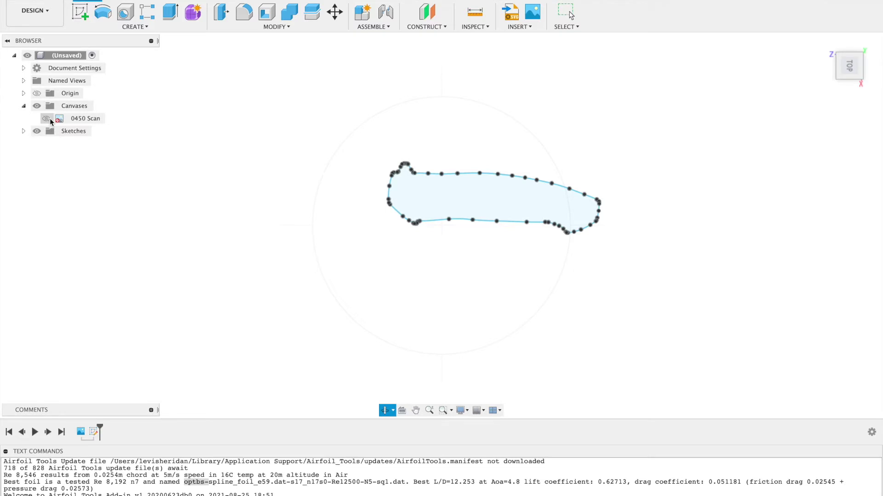
pyautogui.click(47, 118)
# Reopen Sketch1 with the traced knife outline for editing.
pyautogui.click(24, 132)
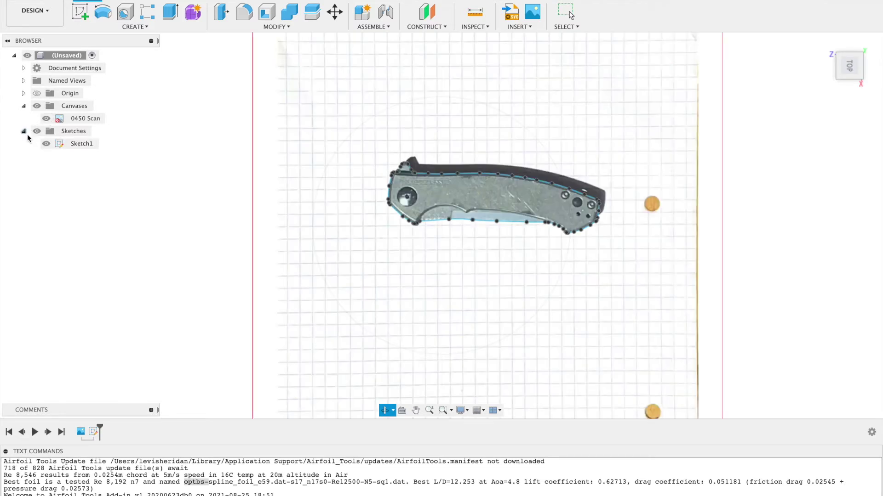
pyautogui.rightClick(86, 147)
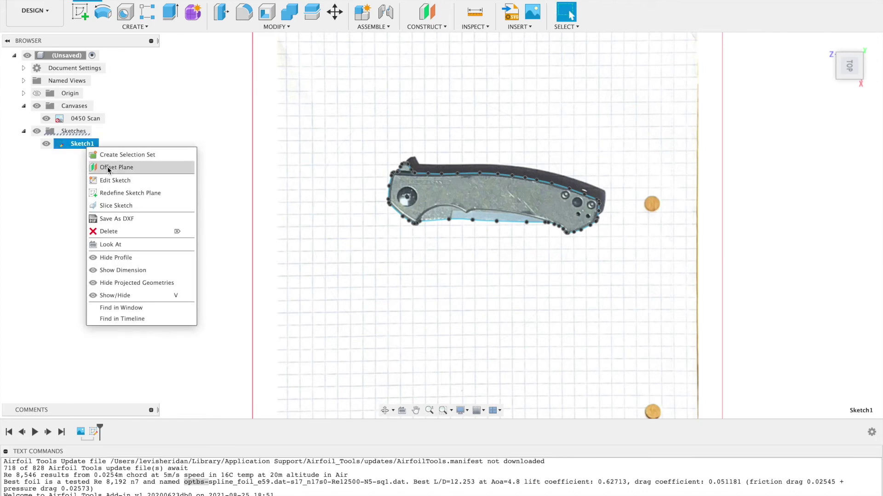
pyautogui.click(113, 180)
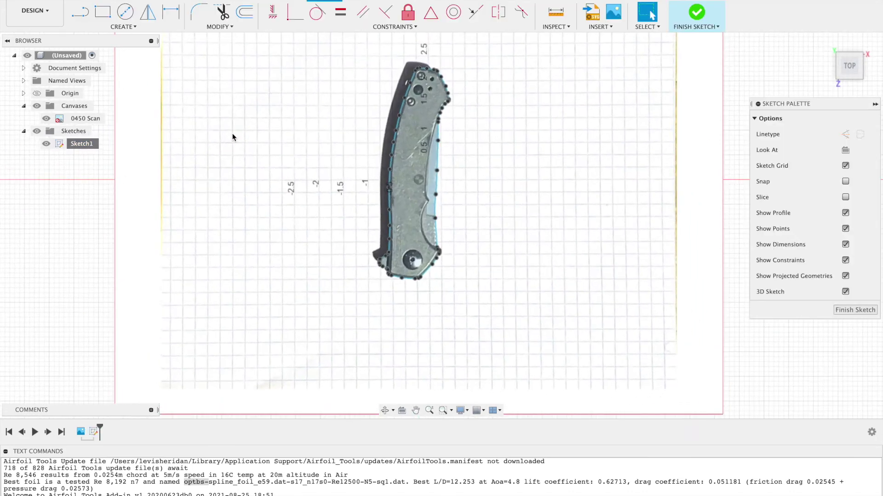
pyautogui.click(225, 30)
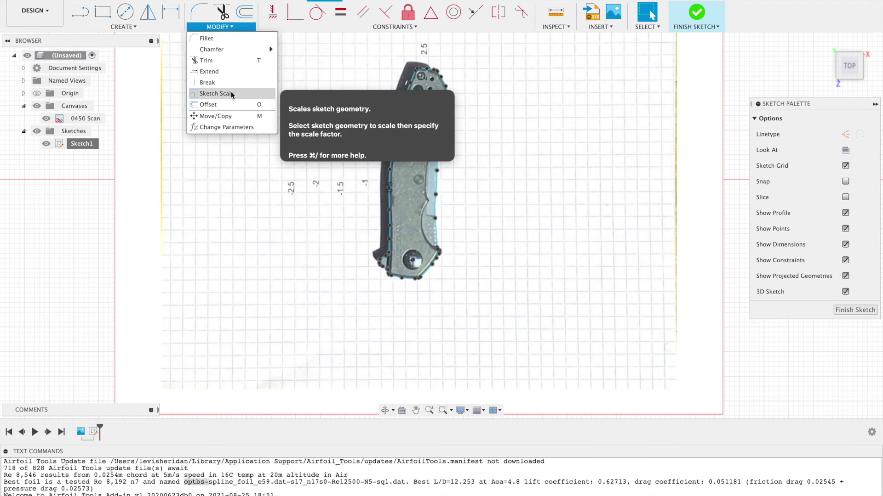
pyautogui.click(243, 92)
pyautogui.moveTo(370, 50)
pyautogui.mouseDown()
pyautogui.moveTo(443, 90)
pyautogui.moveTo(487, 380)
pyautogui.mouseUp()
pyautogui.click(801, 136)
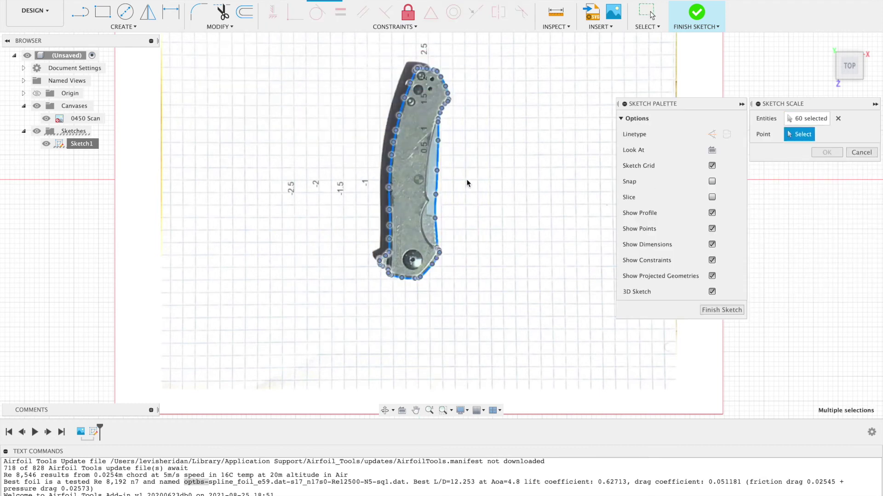
pyautogui.click(418, 180)
pyautogui.moveTo(430, 180); pyautogui.dragTo(436, 180)
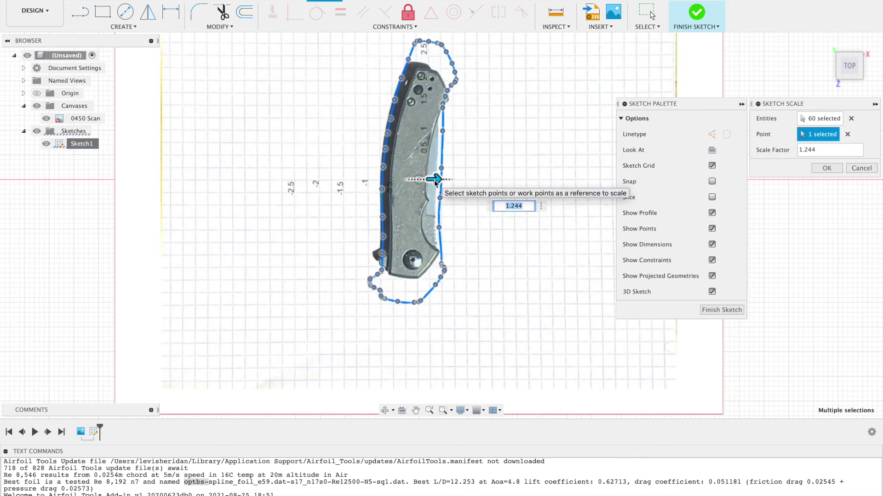
pyautogui.click(863, 171)
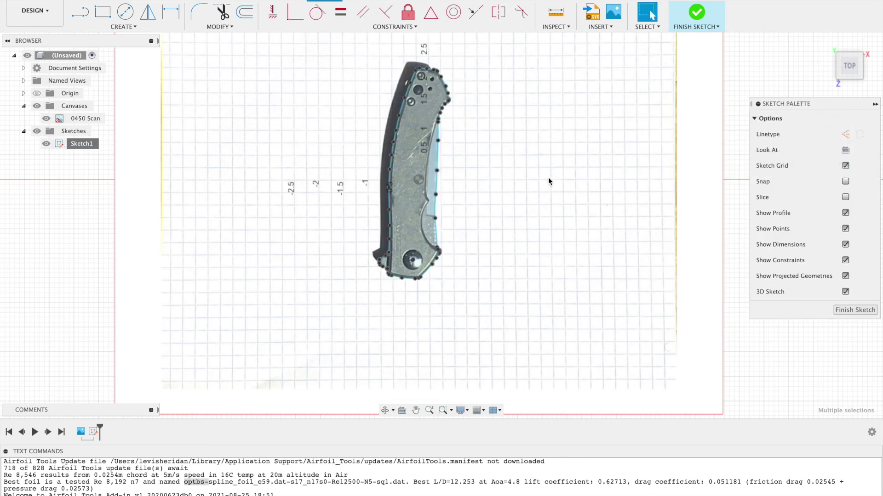
# Offset the closed knife outline slightly outward all around and finish the sketch.
pyautogui.click(246, 14)
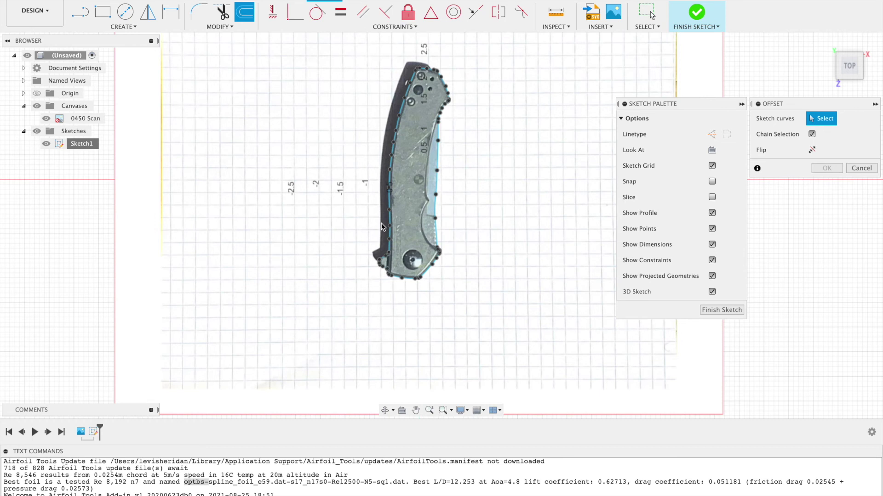
pyautogui.click(393, 163)
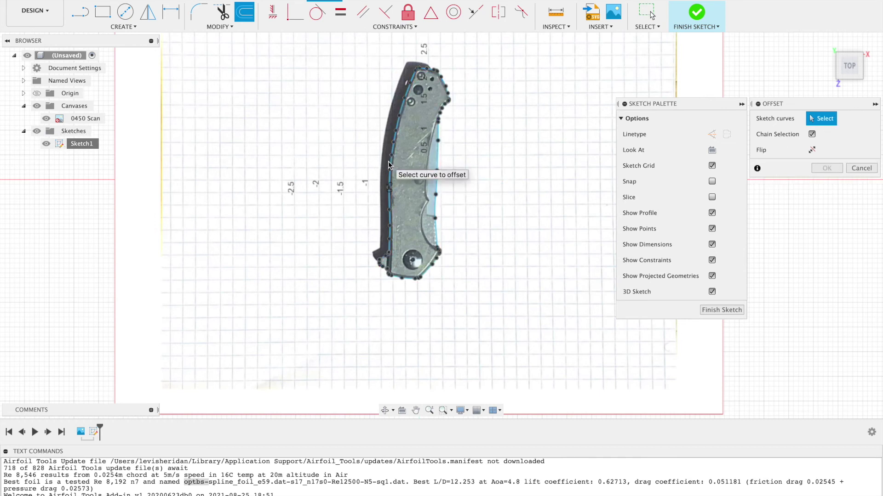
pyautogui.moveTo(393, 163)
pyautogui.mouseDown()
pyautogui.moveTo(370, 159)
pyautogui.moveTo(379, 161)
pyautogui.mouseUp()
pyautogui.press('Return')
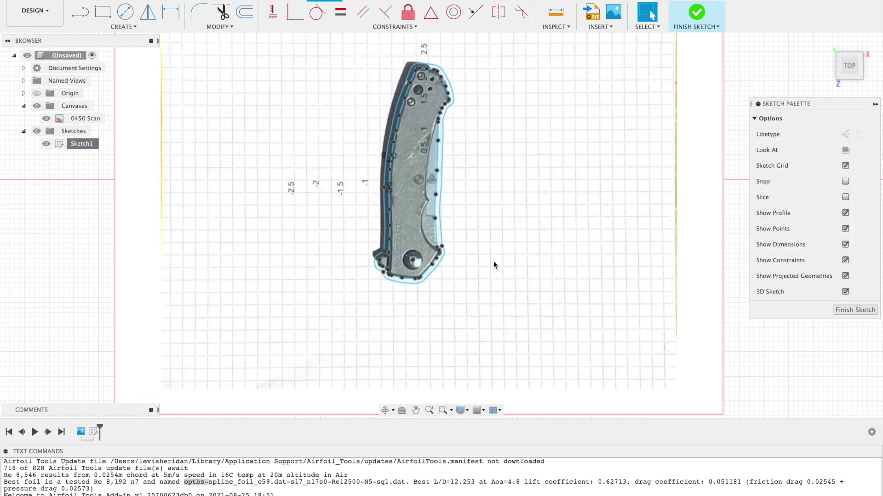
pyautogui.click(848, 310)
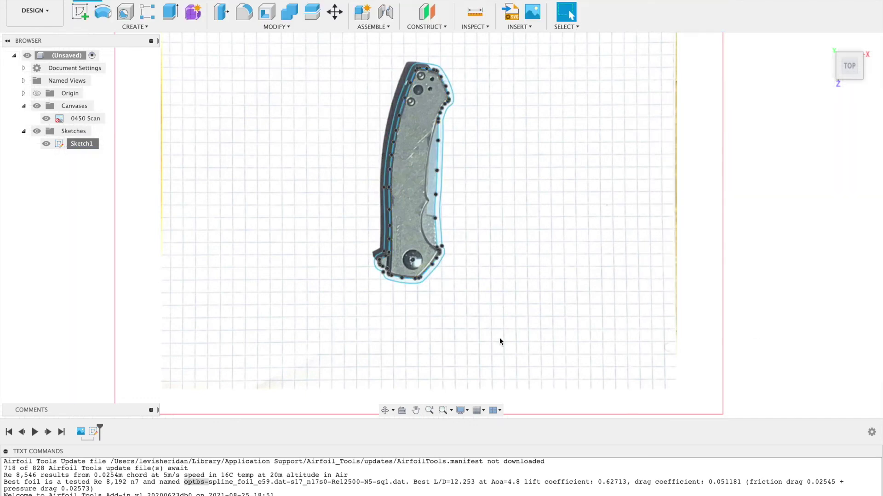
# Hide the 0450 Scan canvas and extrude the narrow band between the two knife outlines 0.65 in upward as a new body.
pyautogui.click(384, 409)
pyautogui.moveTo(449, 333); pyautogui.dragTo(445, 242)
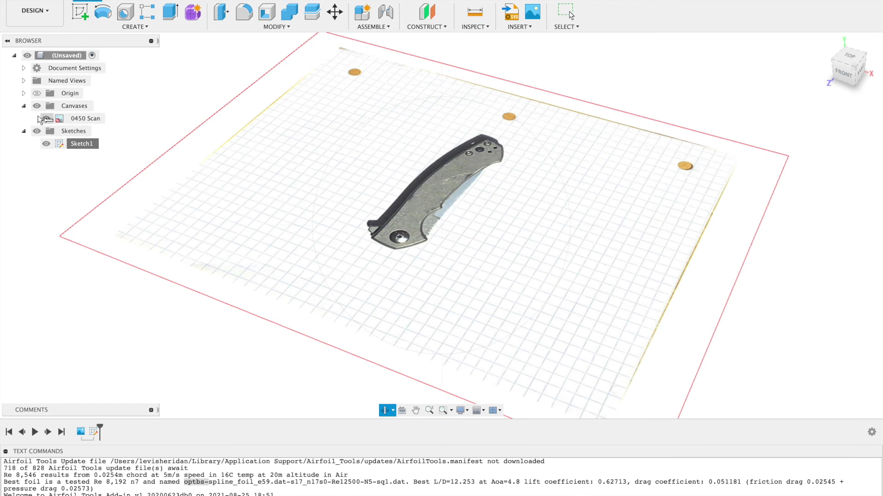
pyautogui.click(46, 119)
pyautogui.scroll(5, 429, 275)
pyautogui.moveTo(428, 275)
pyautogui.mouseDown()
pyautogui.moveTo(418, 287)
pyautogui.moveTo(418, 272)
pyautogui.mouseUp()
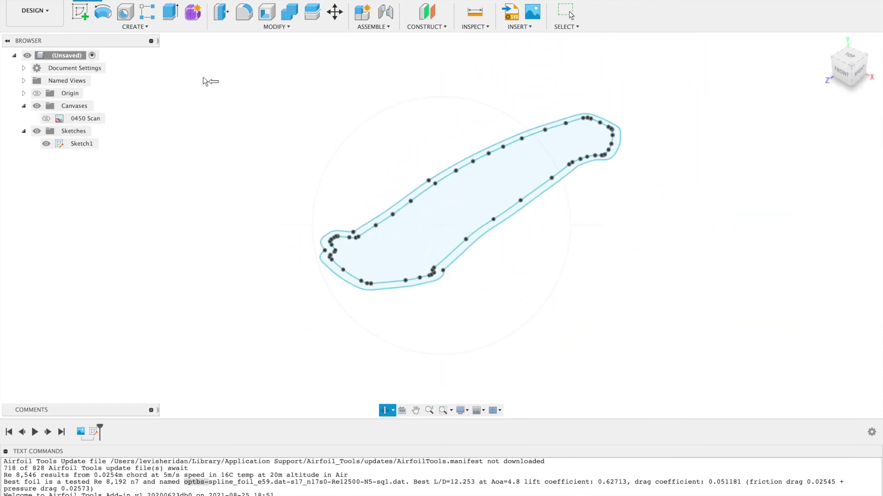
pyautogui.click(171, 11)
pyautogui.click(399, 283)
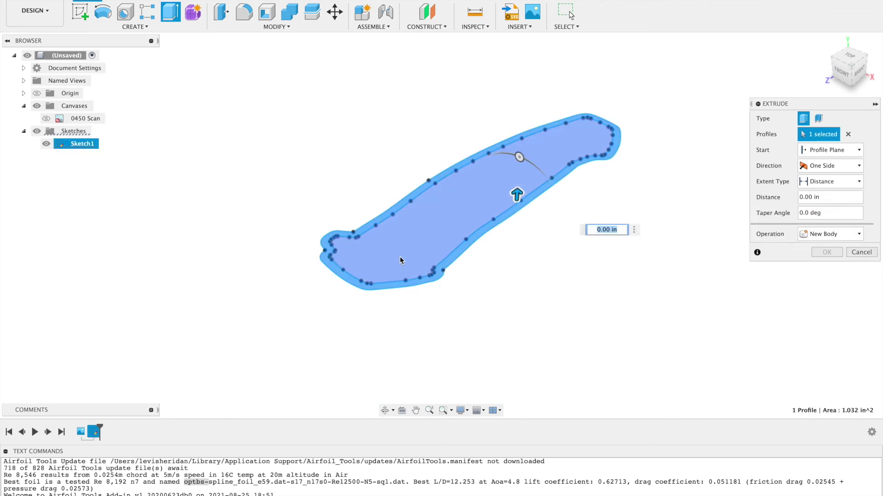
pyautogui.write('.65')
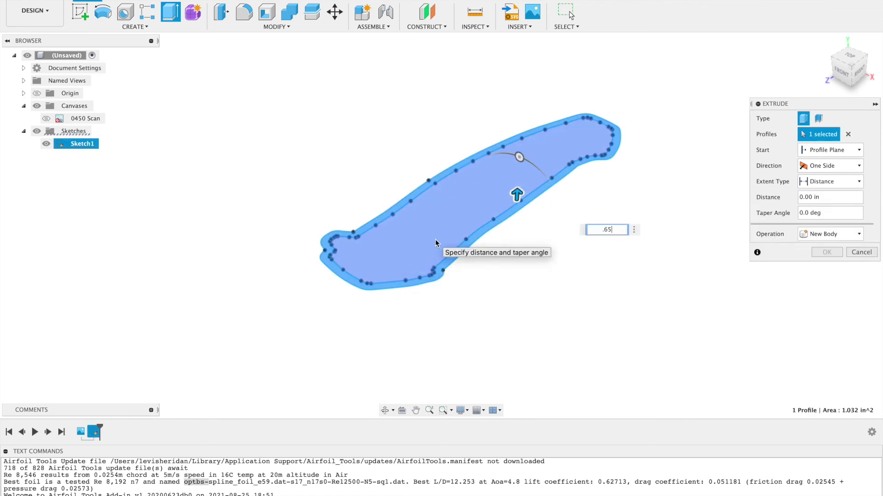
pyautogui.press('Return')
# Extrude the inner knife profile of Sketch1 upward 0.15 in to form the floor inside the wall, and hide the sketch.
pyautogui.click(215, 17)
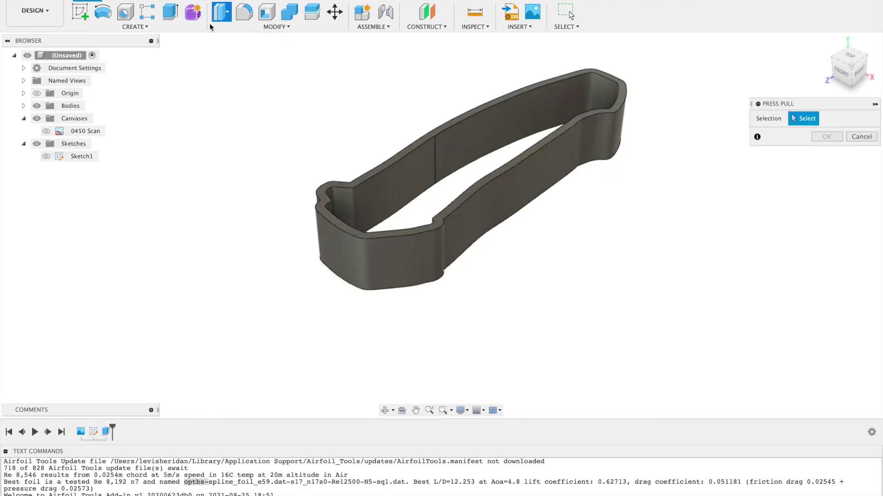
pyautogui.click(46, 156)
pyautogui.click(462, 185)
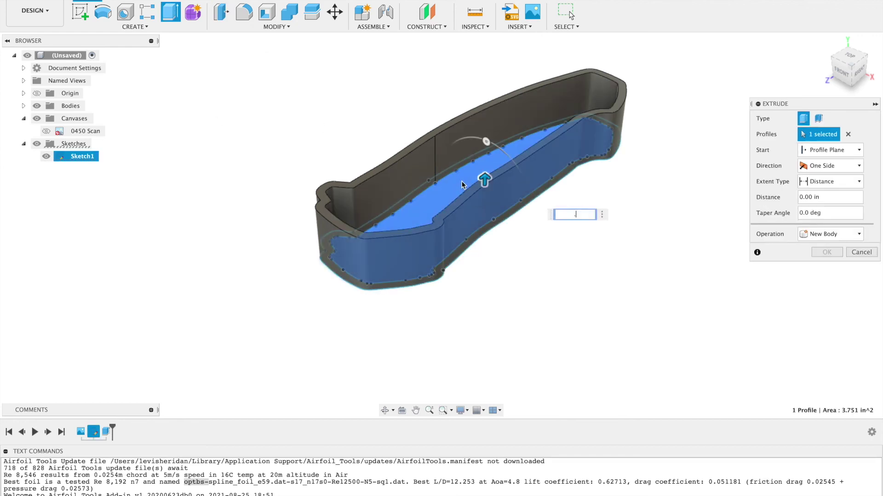
pyautogui.write('.15')
pyautogui.press('Return')
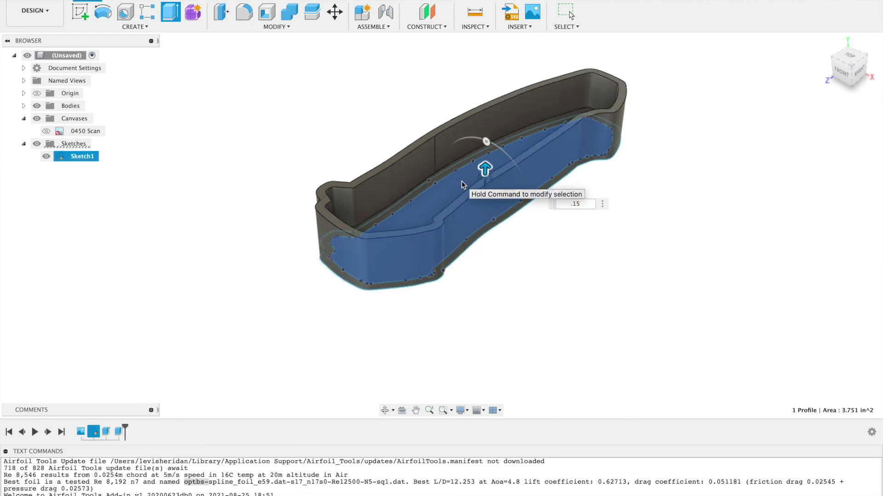
pyautogui.click(46, 157)
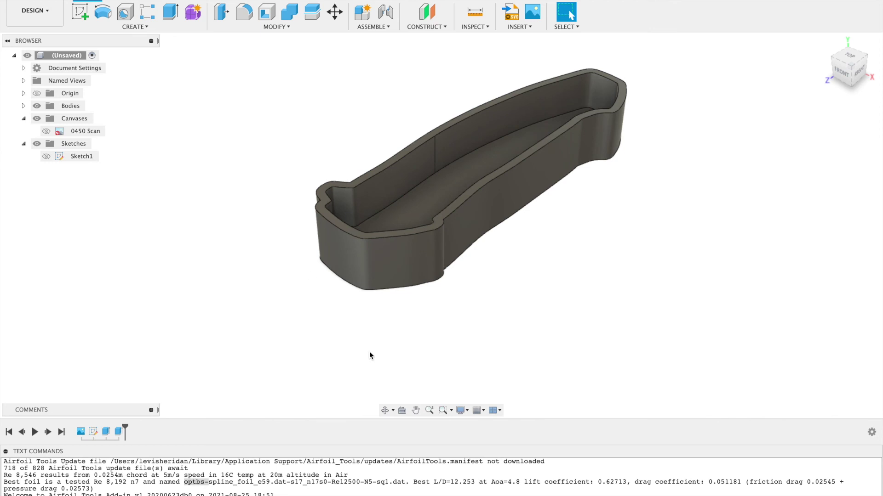
# Show the 0450 Scan canvas and compare the tray with the scanned knife from the top and at an angle.
pyautogui.click(384, 410)
pyautogui.moveTo(414, 258); pyautogui.dragTo(414, 303)
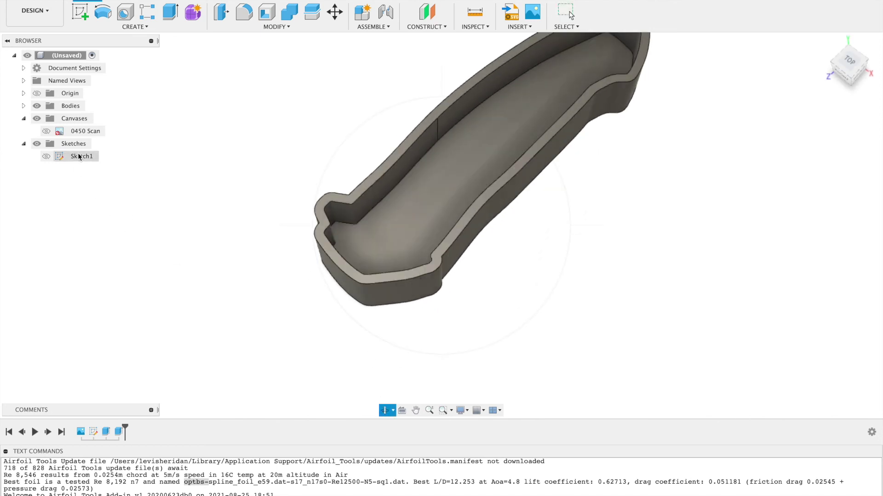
pyautogui.click(46, 131)
pyautogui.click(847, 63)
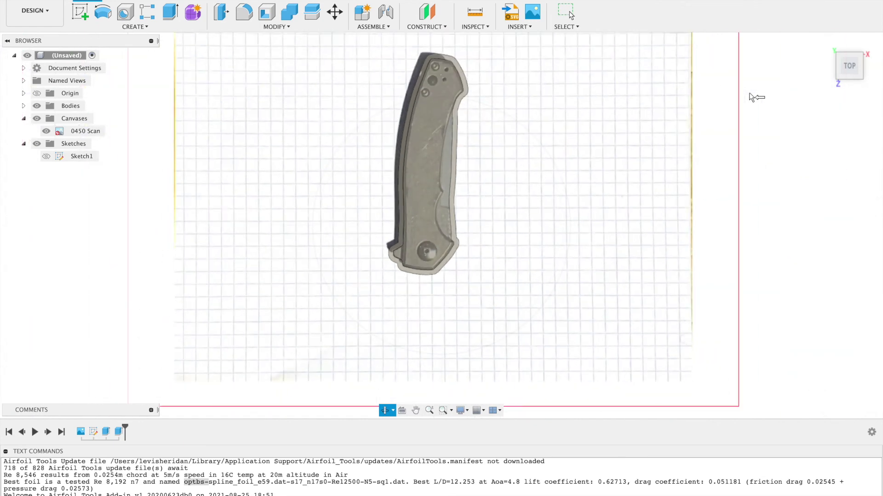
pyautogui.moveTo(579, 232); pyautogui.dragTo(597, 211)
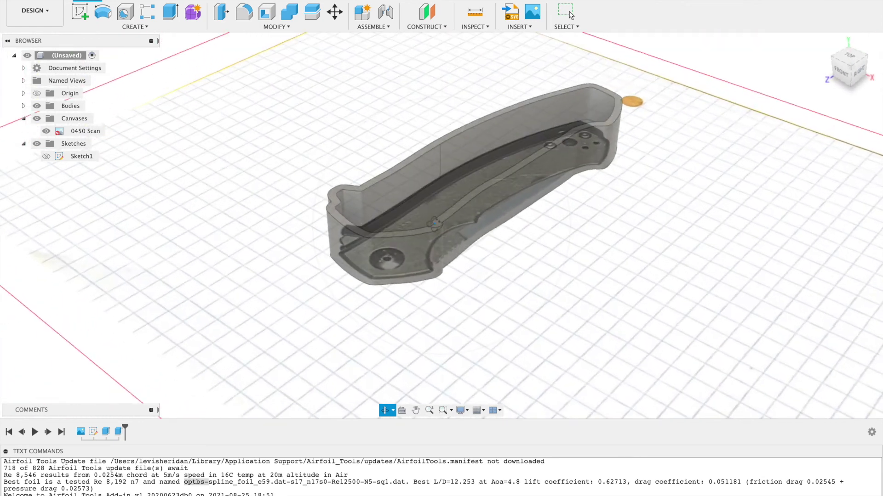
# Make Sketch1 visible on the tray and hide the 0450 Scan canvas.
pyautogui.click(46, 156)
pyautogui.click(47, 131)
pyautogui.moveTo(307, 232); pyautogui.dragTo(310, 242)
pyautogui.moveTo(367, 239)
pyautogui.mouseDown()
pyautogui.moveTo(409, 248)
pyautogui.moveTo(381, 217)
pyautogui.moveTo(373, 229)
pyautogui.mouseUp()
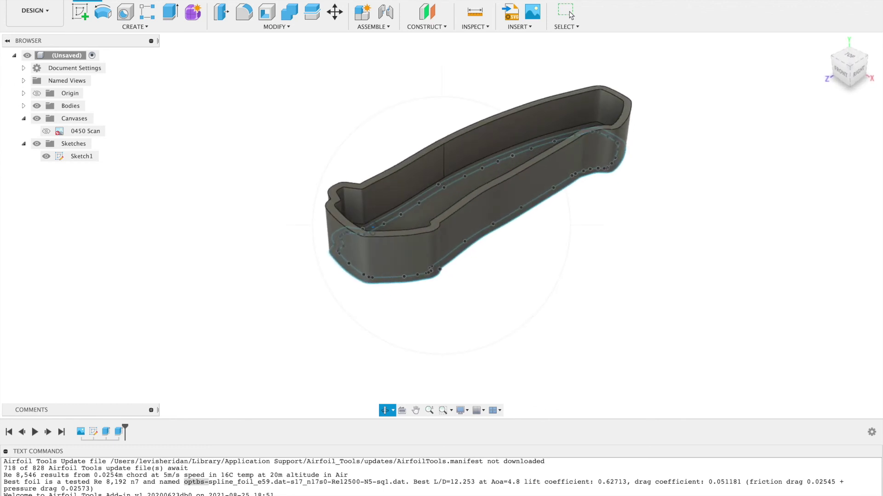